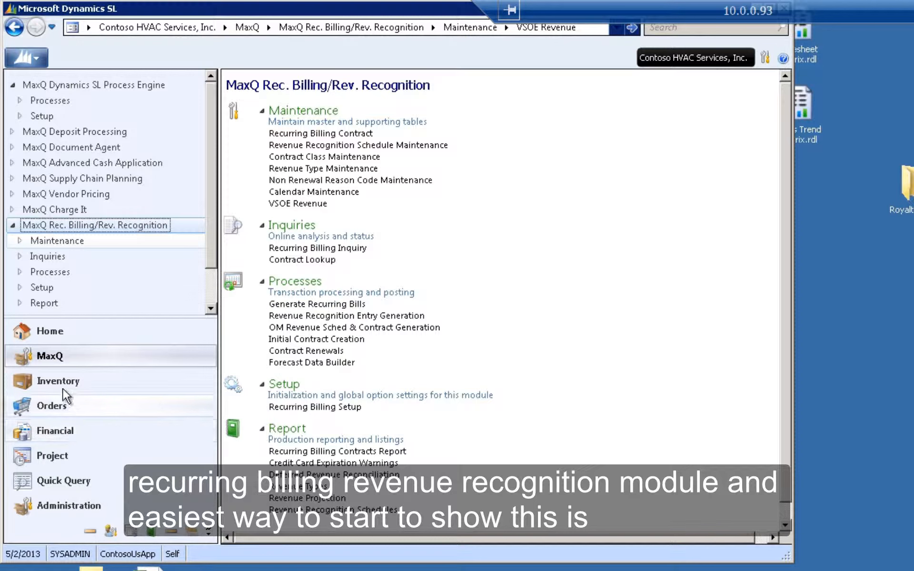
- Open Inventory Items and load the inventory item VSOE-SOFTWARE-BUNDLE from the item lookup
left_click(61, 385)
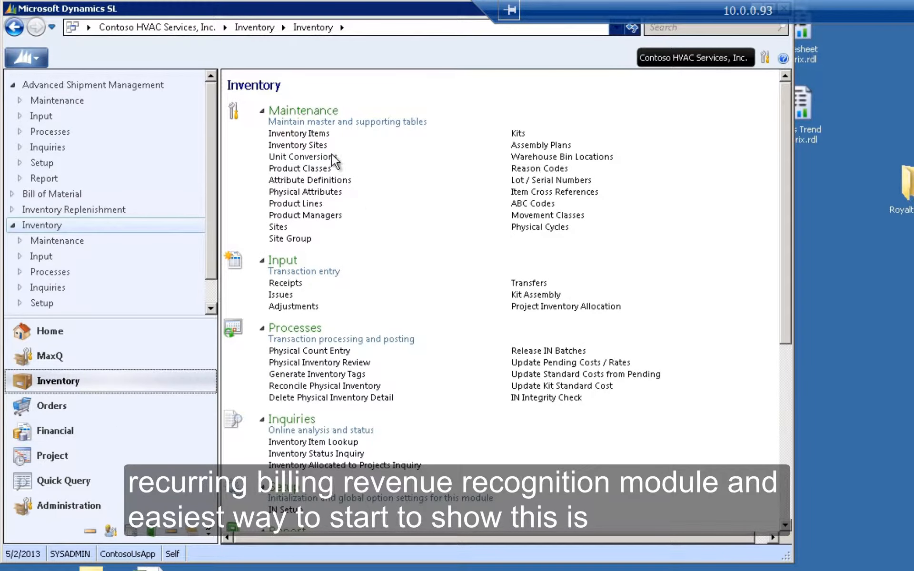
left_click(316, 134)
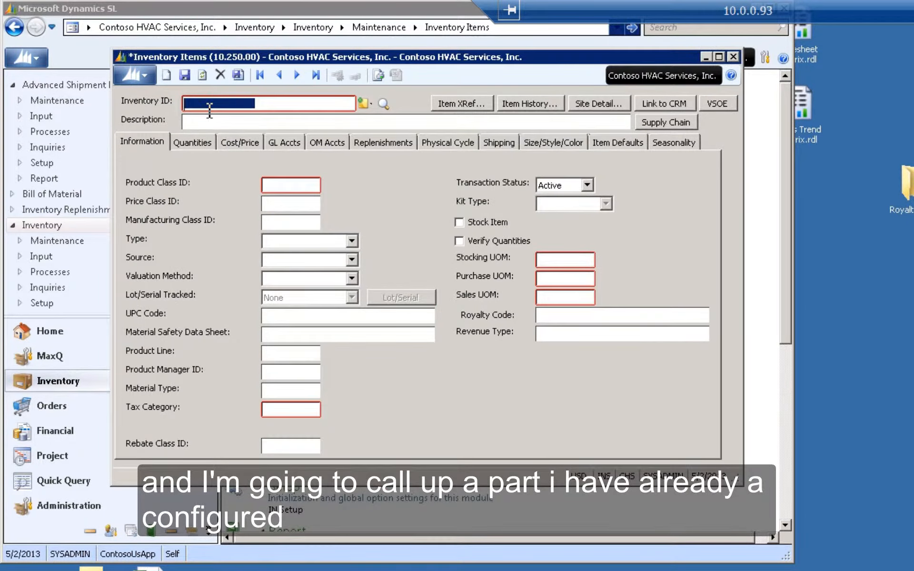
key("F3")
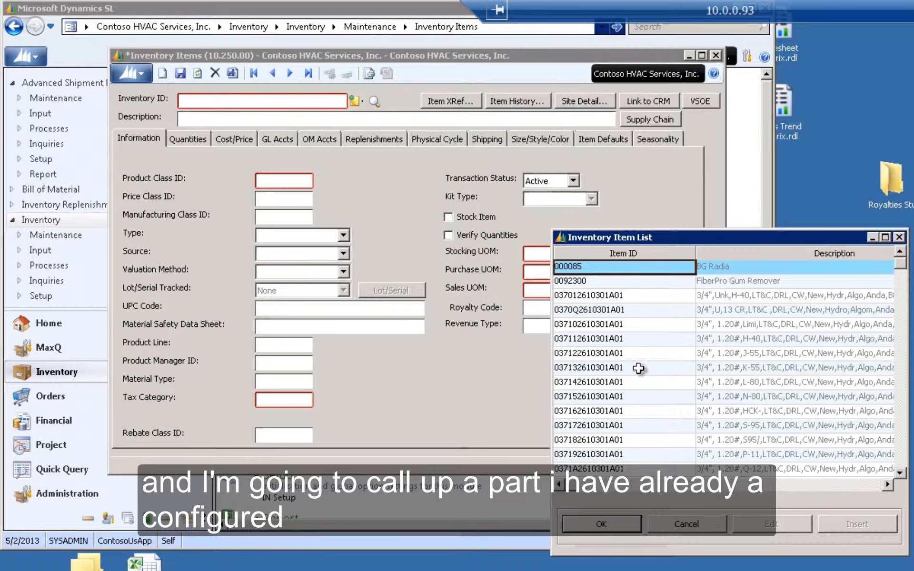
type("VSOE")
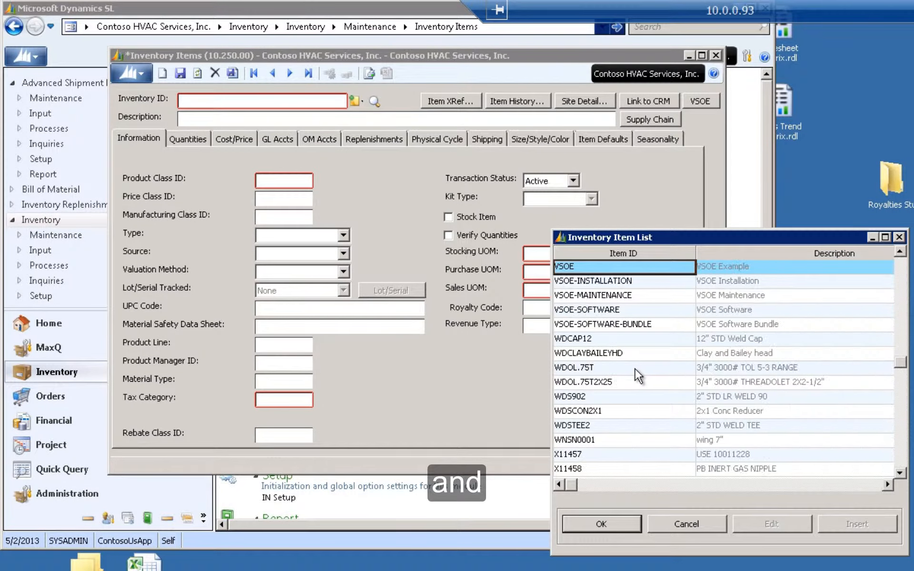
left_click(638, 326)
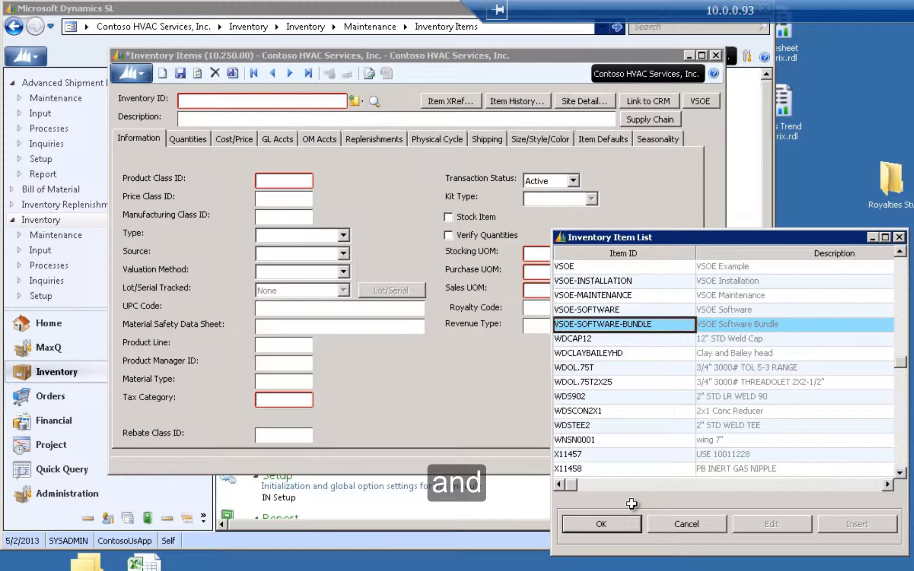
left_click(612, 521)
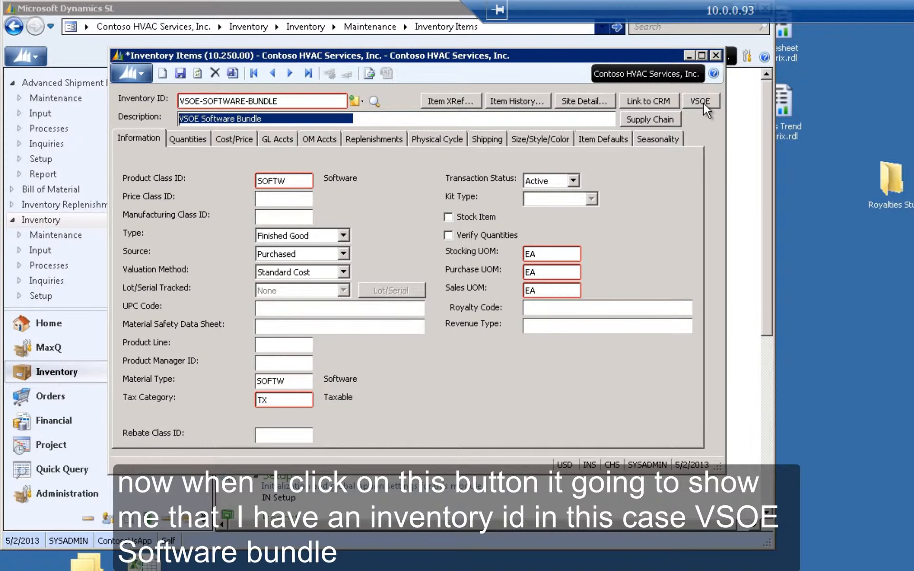
- Open the item's VSOE revenue breakdown window and move it into full view
left_click(703, 102)
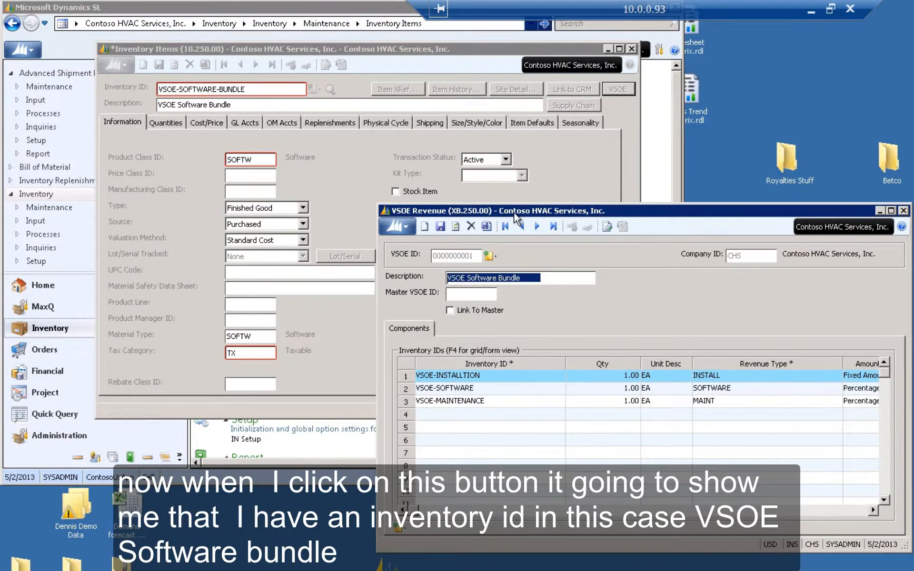
left_click_drag(514, 212, 295, 57)
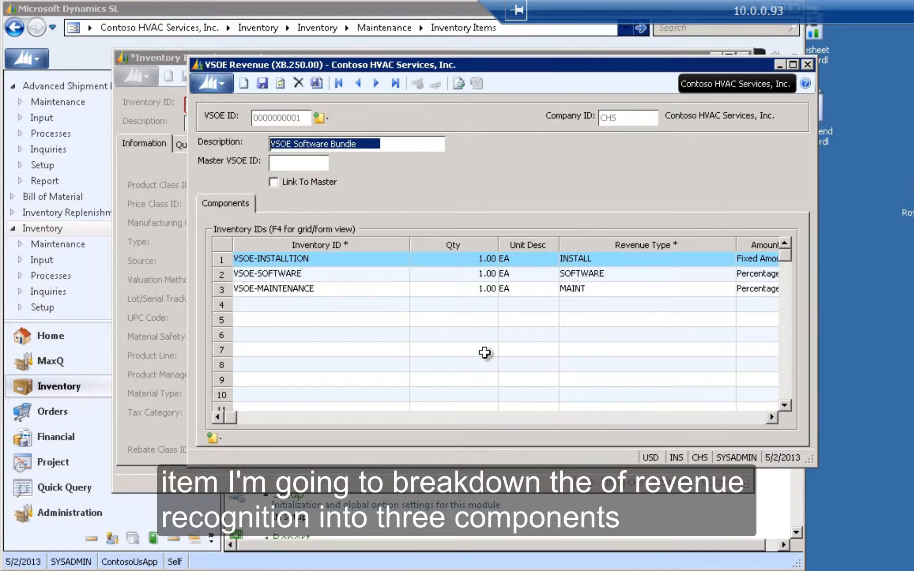
- Examine the installation component's revenue type, amount option and fixed amount
left_click(319, 260)
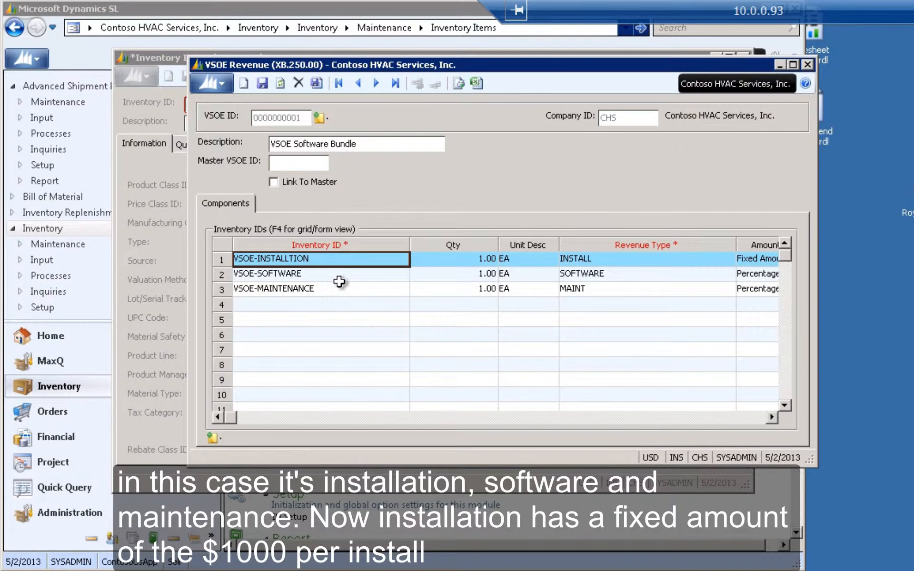
left_click(336, 275)
left_click(341, 287)
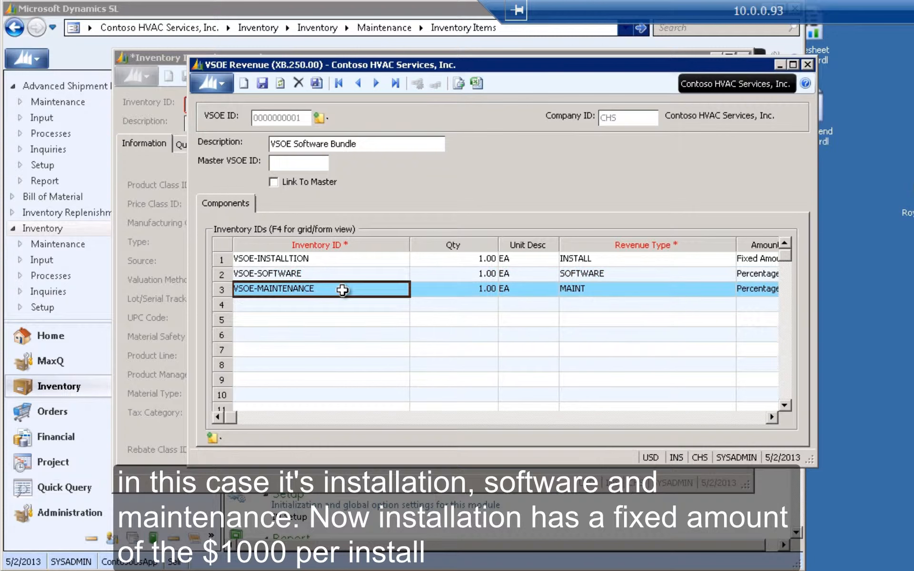
left_click(349, 262)
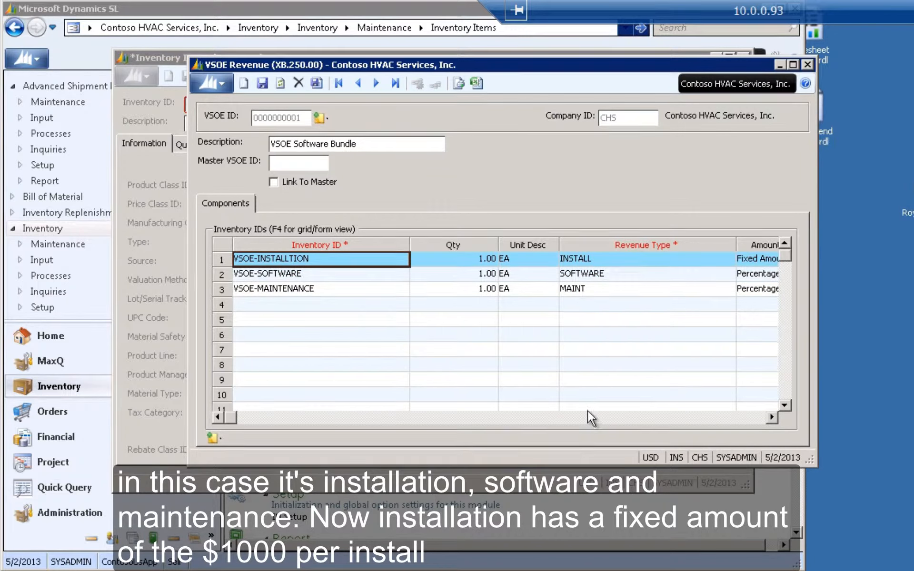
key("Tab")
key("Tab")
key("Tab")
key("Tab")
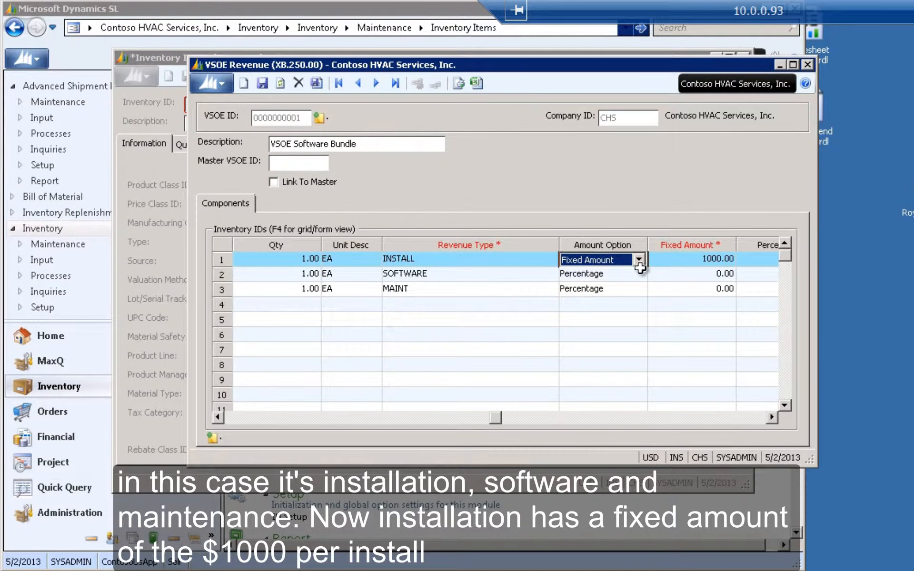
left_click(722, 259)
key("Tab")
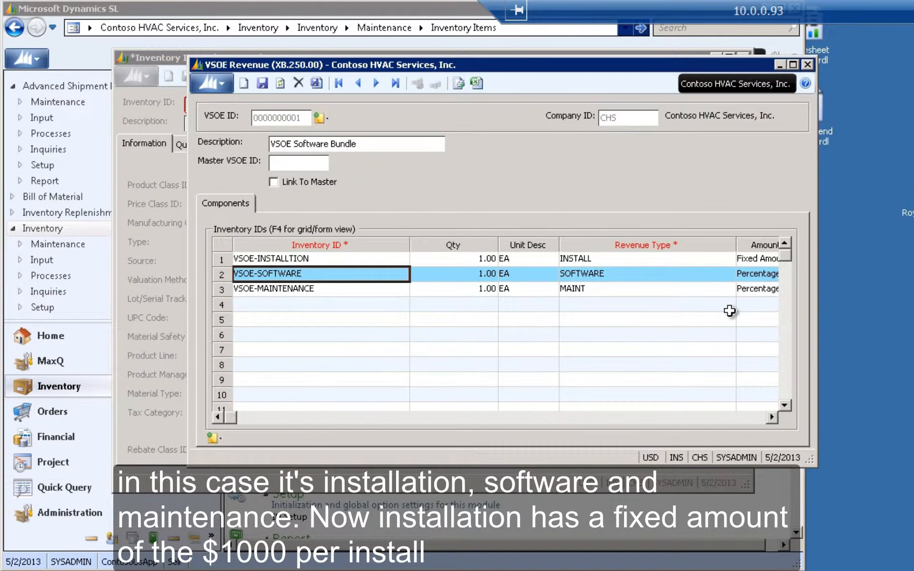
left_click(665, 262)
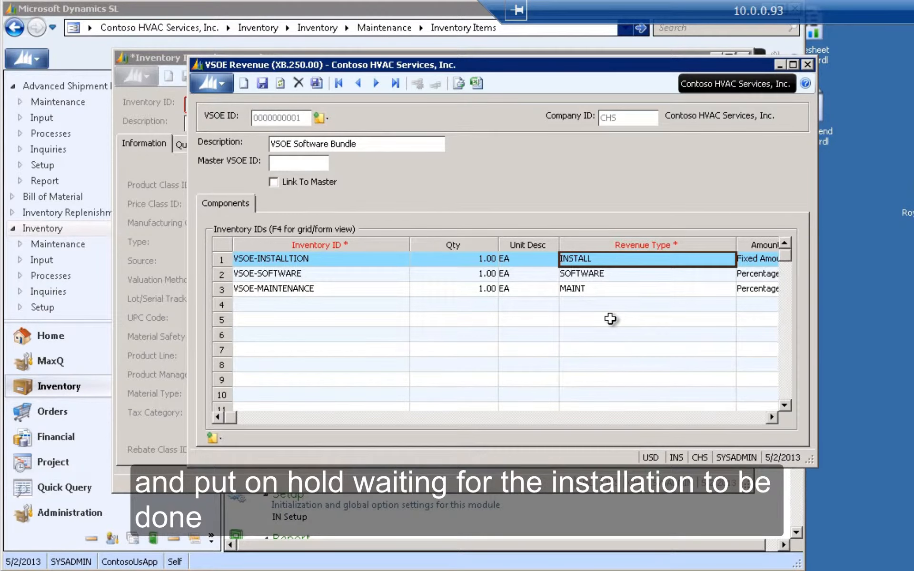
- Examine the software component's revenue type, amount option and percentage
left_click(348, 273)
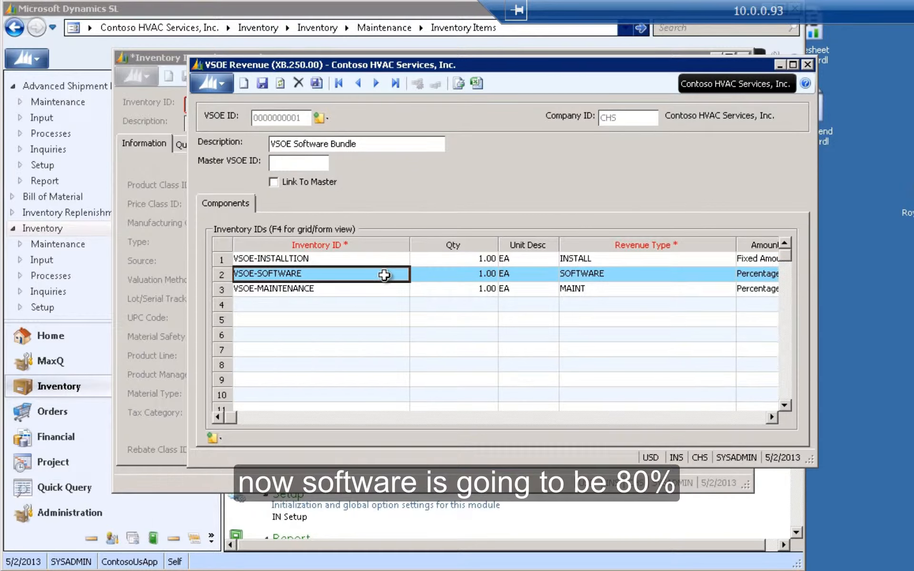
key("Tab")
key("Tab")
key("Tab")
key("Tab")
key("Tab")
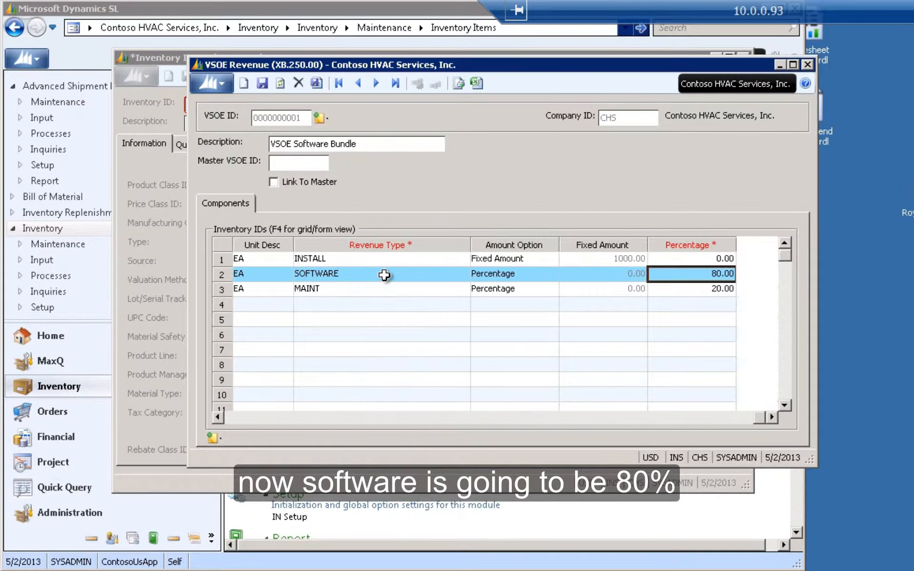
left_click(421, 273)
key("Tab")
key("Tab")
key("Tab")
key("Tab")
key("Tab")
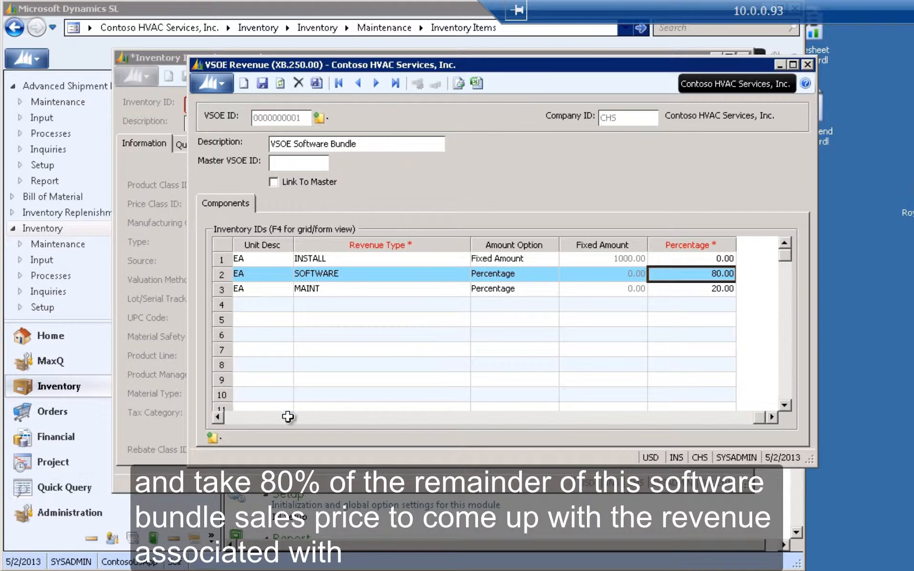
left_click(231, 419)
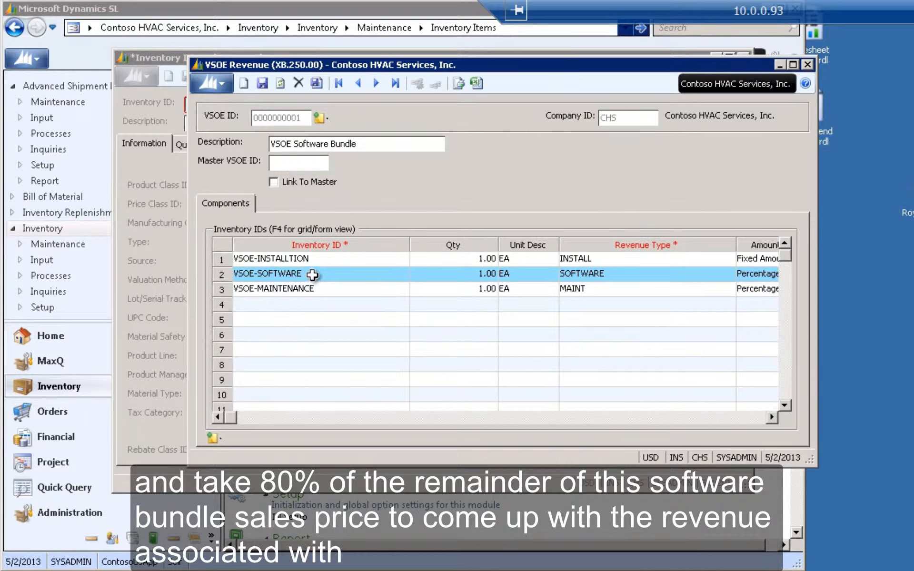
left_click(667, 259)
left_click(661, 276)
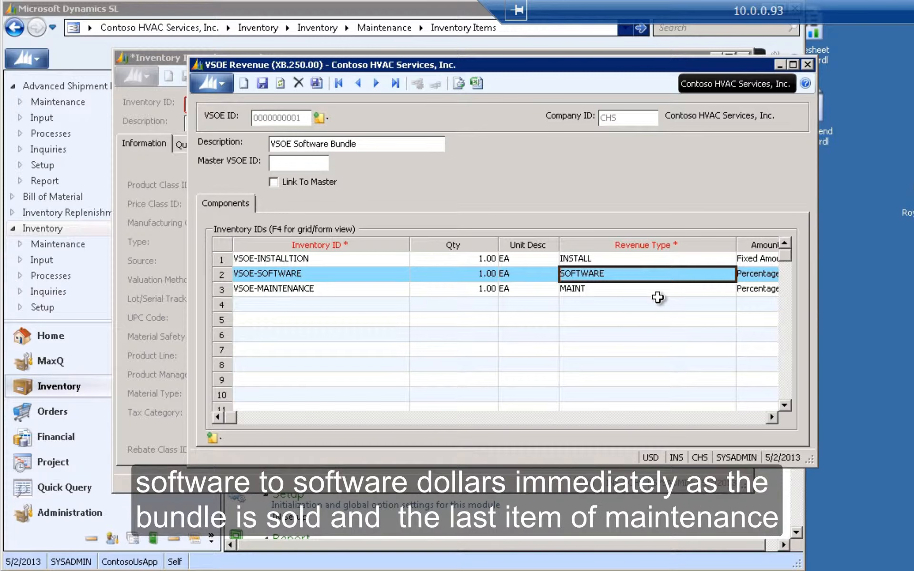
- Examine the maintenance component's revenue type, amount option and percentage
left_click(352, 290)
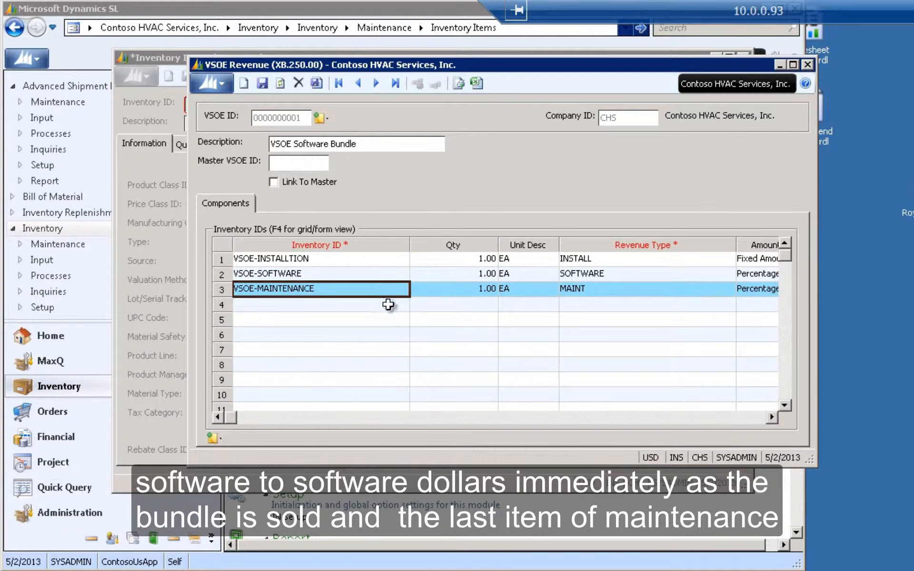
key("Tab")
key("Tab")
key("Tab")
key("Tab")
key("Tab")
key("Tab")
key("Tab")
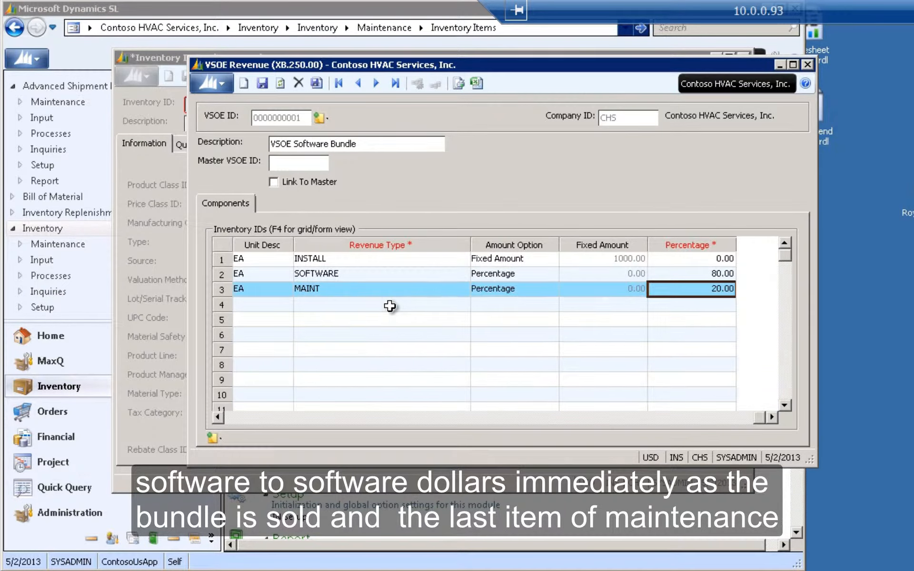
left_click(431, 293)
key("Tab")
key("Tab")
key("Tab")
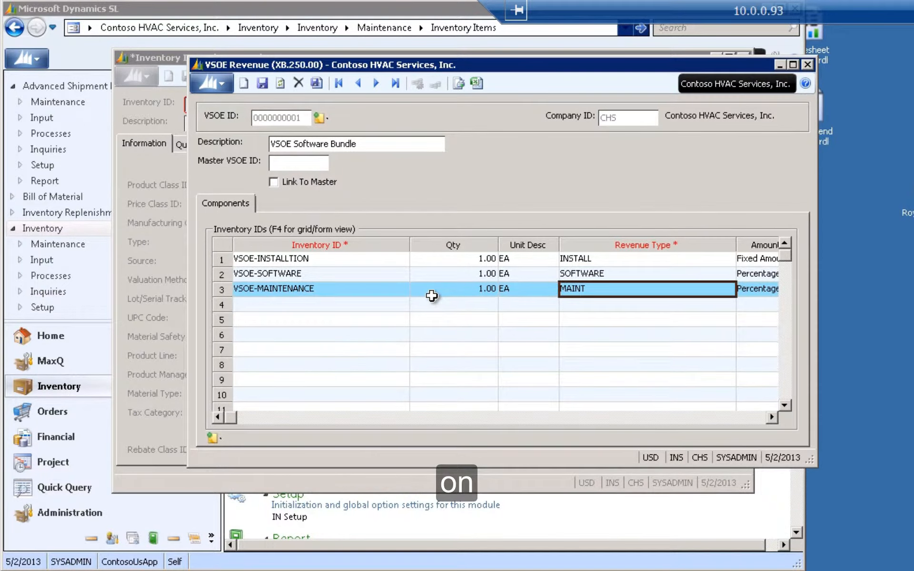
key("Tab")
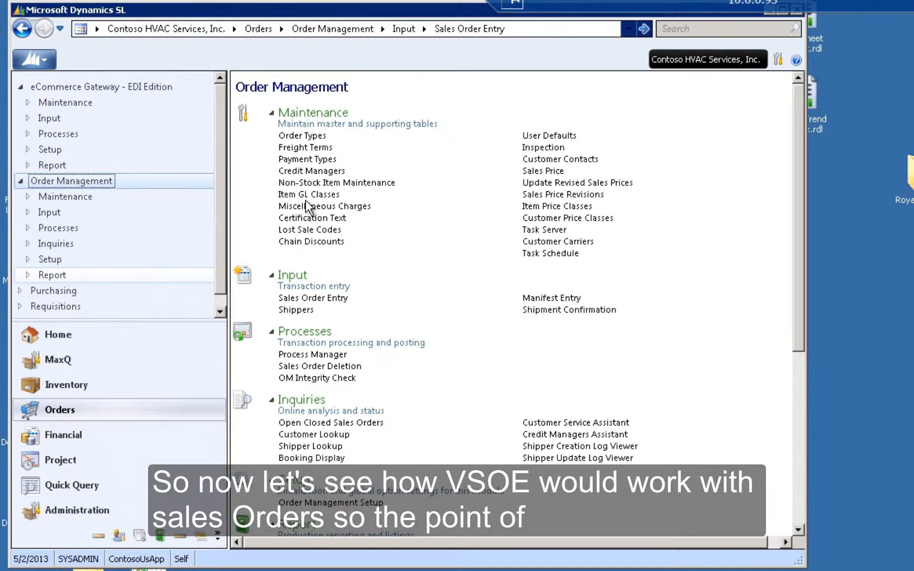
- Open Sales Order Entry and set the order type to RBIN (RB-RR Invoice)
left_click(327, 300)
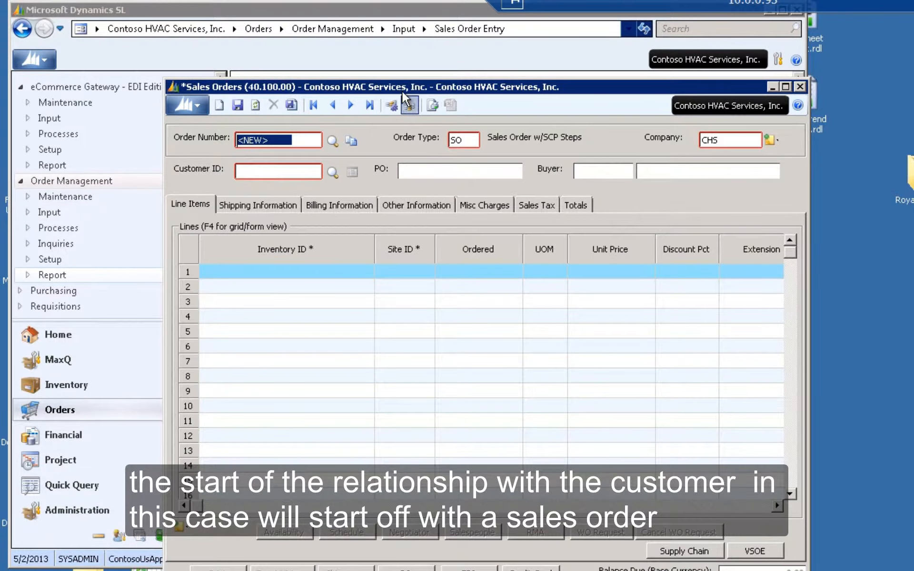
left_click_drag(401, 90, 356, 60)
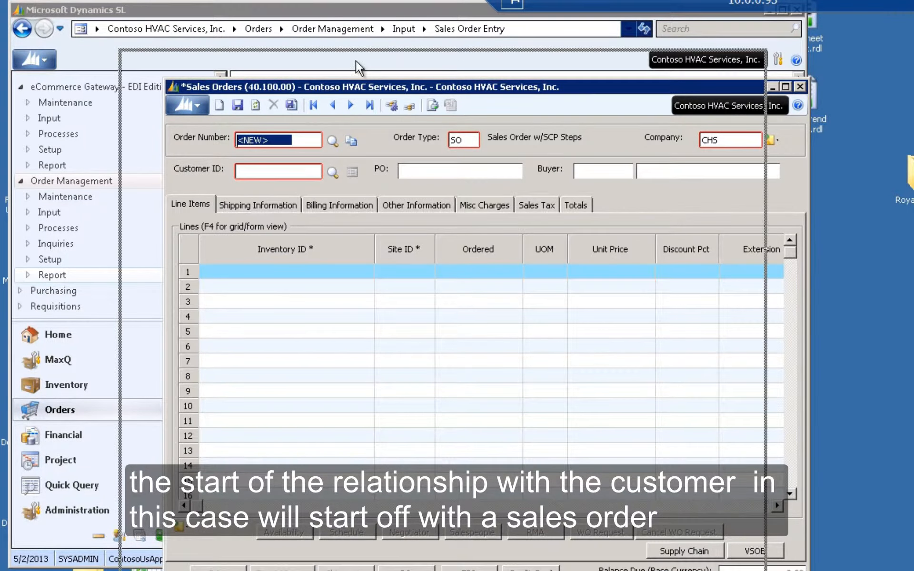
double_click(410, 109)
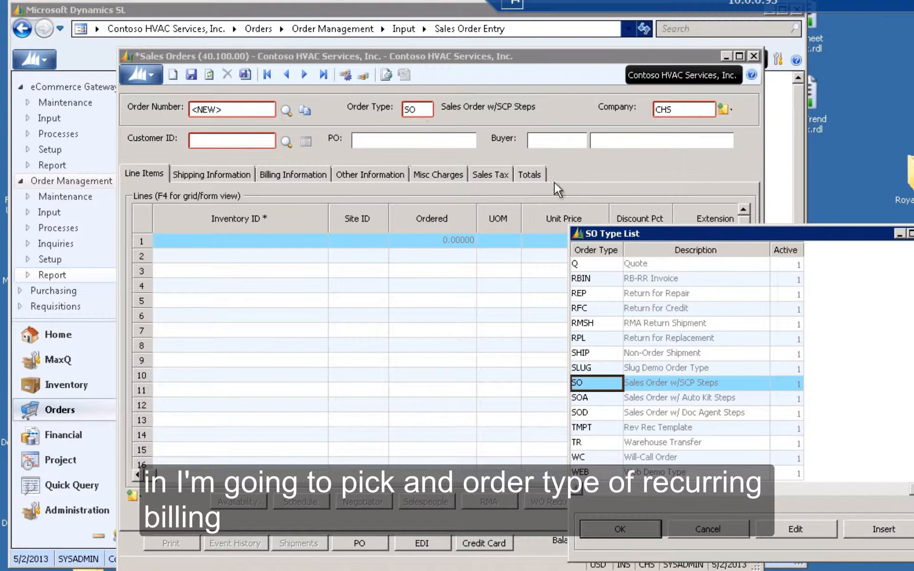
left_click(609, 280)
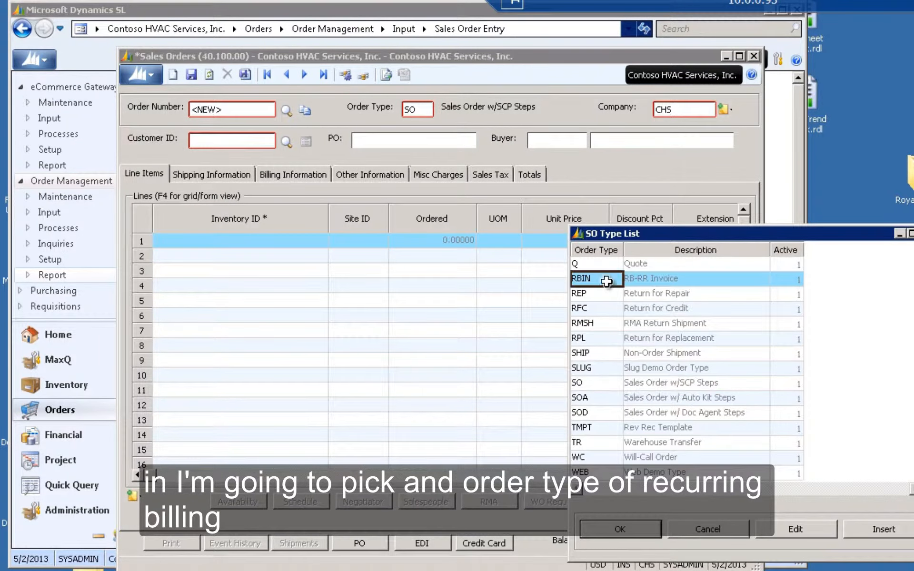
left_click(605, 533)
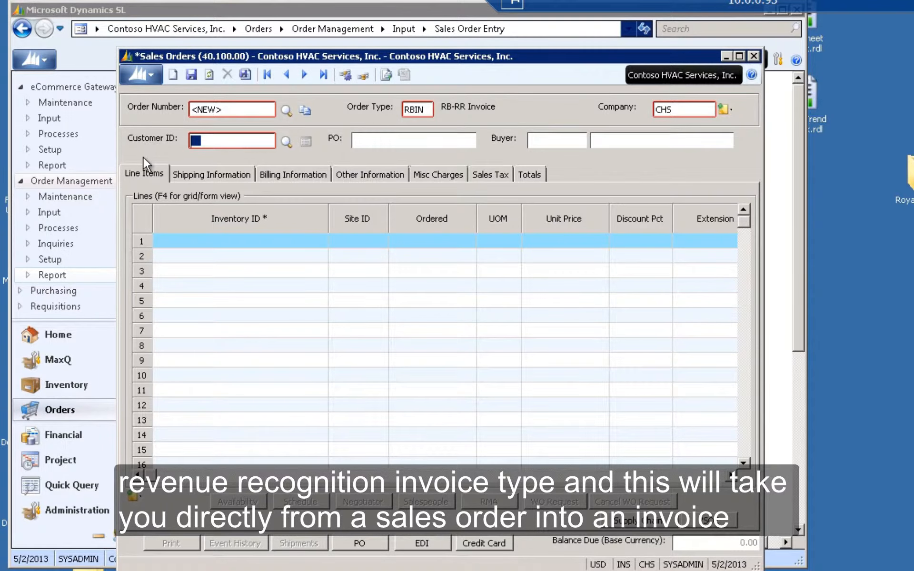
- Pick Adventure Works as the sales order's customer
double_click(214, 142)
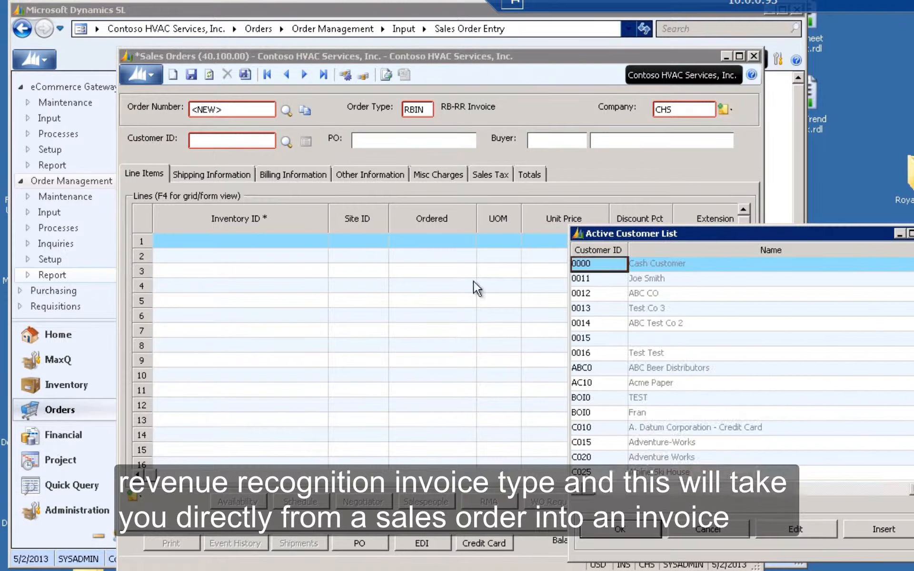
left_click(612, 456)
left_click(617, 529)
- Add VSOE-SOFTWARE-BUNDLE as the first order line's inventory item
left_click(257, 241)
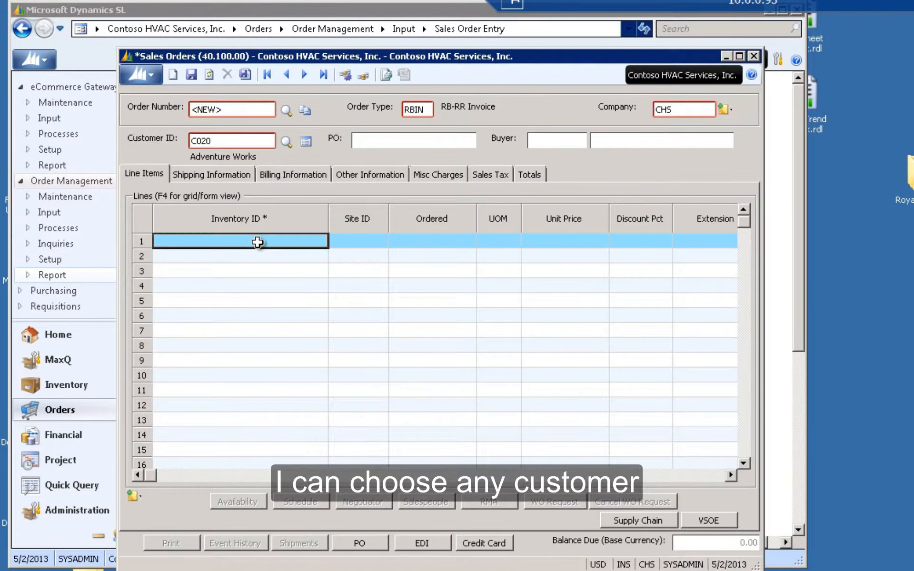
type("VS")
double_click(261, 243)
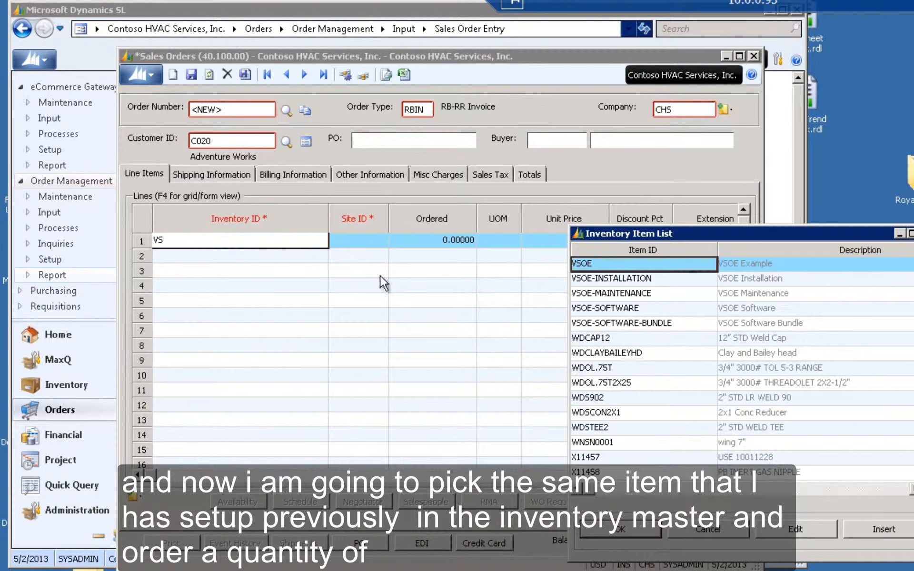
left_click(636, 324)
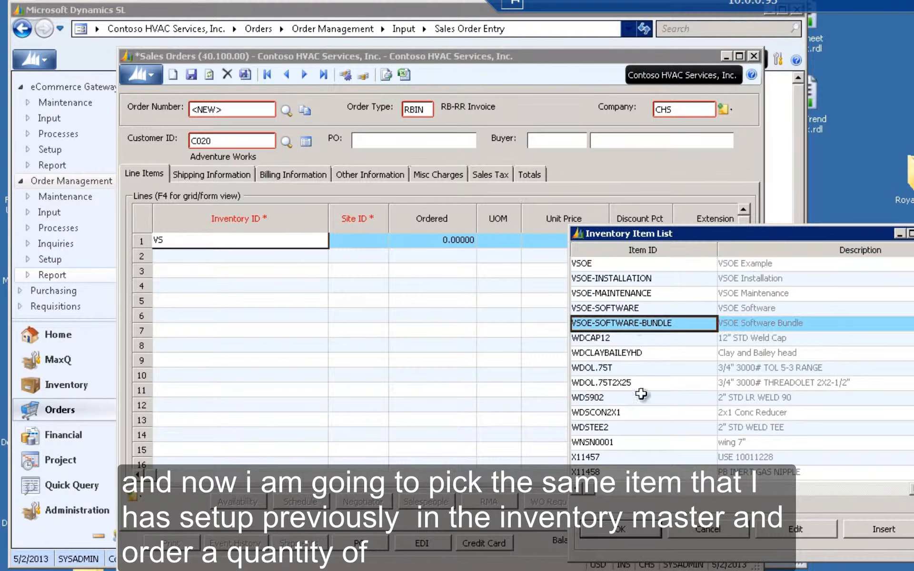
left_click(624, 529)
- Set the line's ordered quantity to 1 and save the sales order
left_click(453, 241)
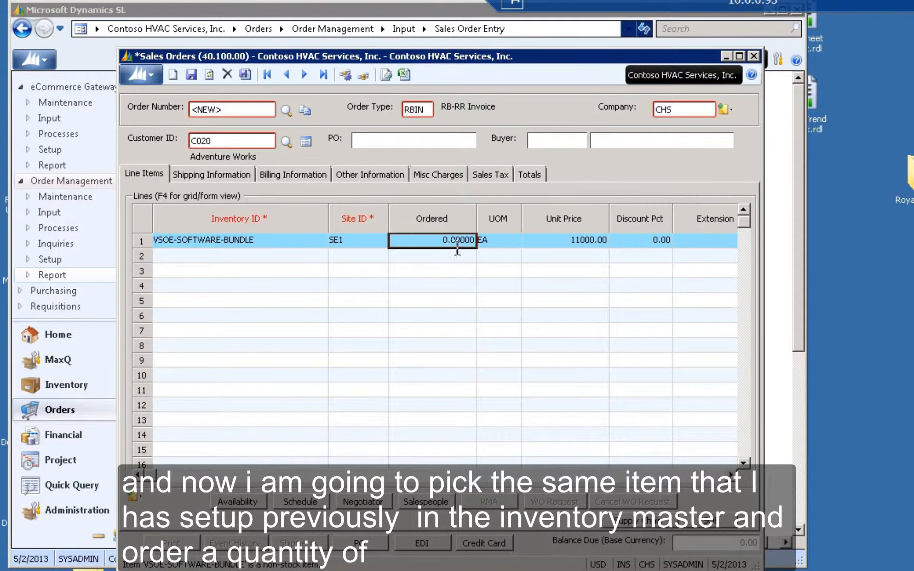
type("1")
key("Tab")
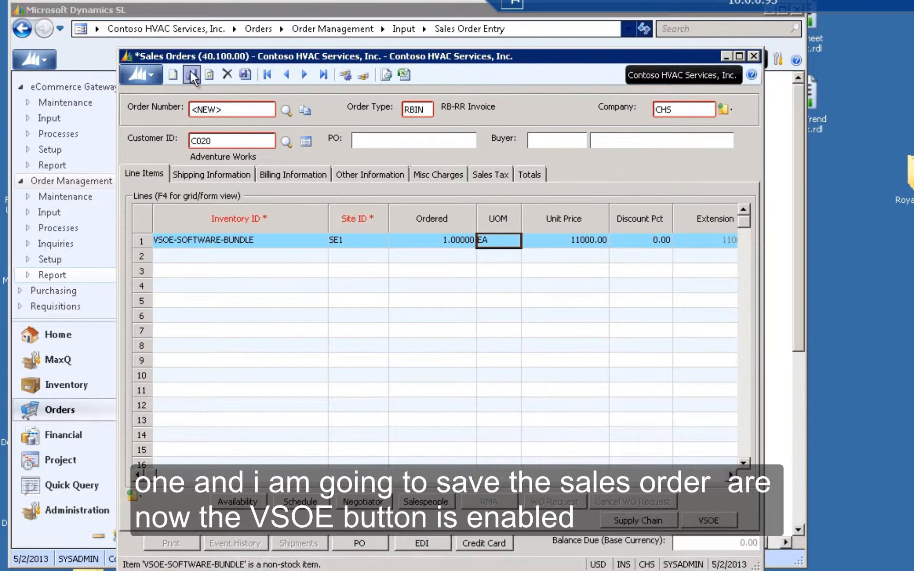
left_click(191, 73)
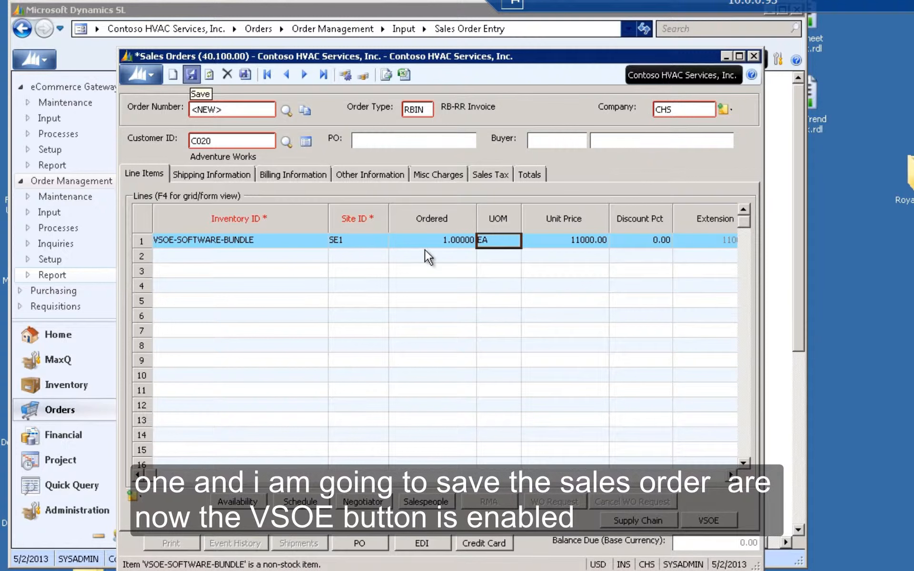
- Open the order line's VSOE revenue breakdown and review its component items, revenue types and amount options
left_click(710, 521)
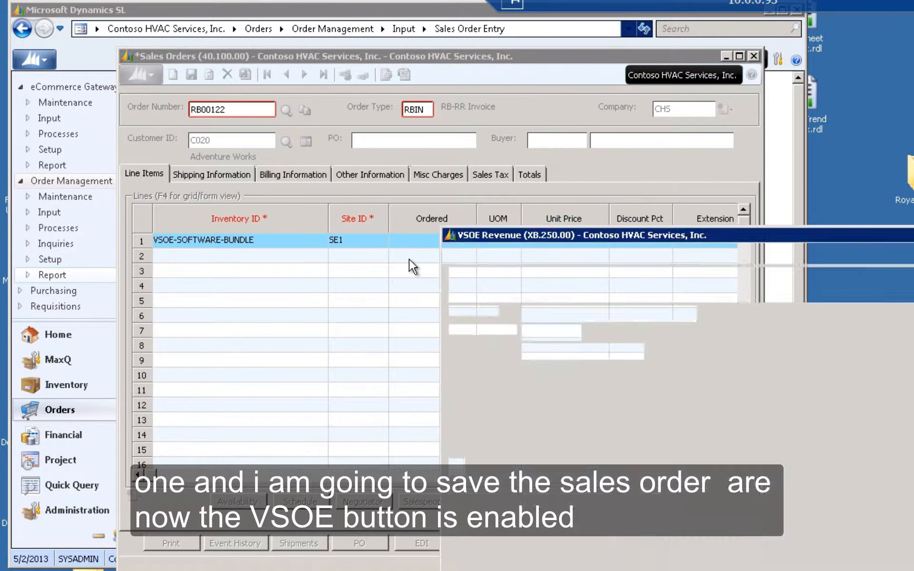
left_click_drag(592, 237, 297, 93)
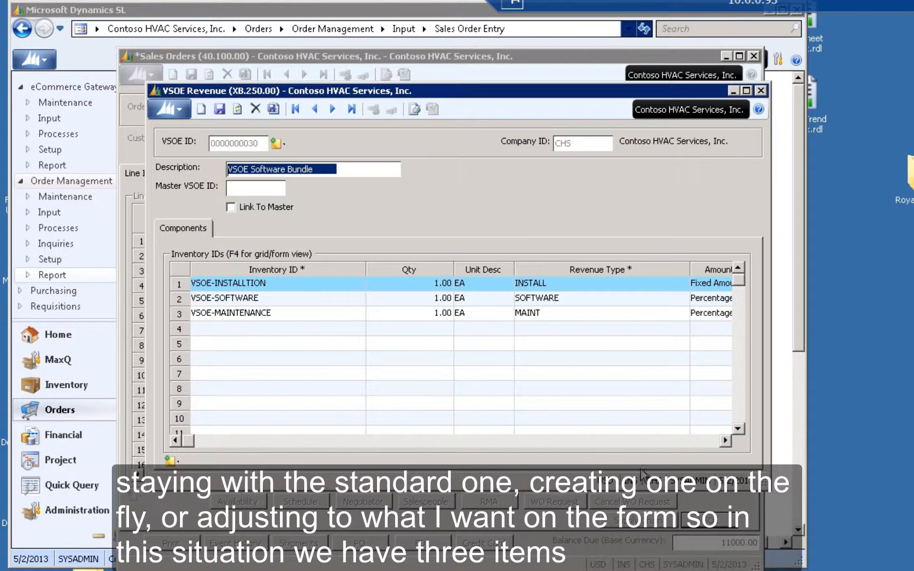
left_click(694, 443)
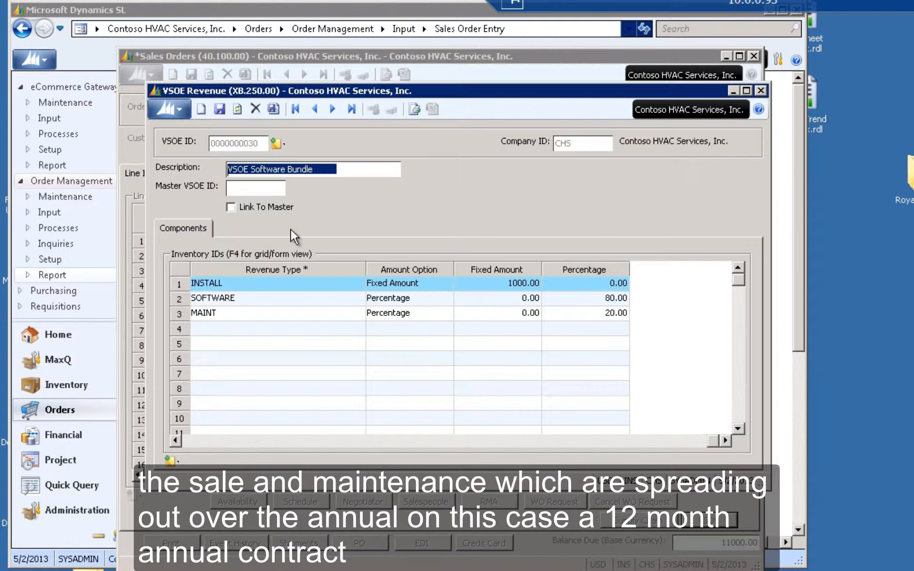
left_click(761, 91)
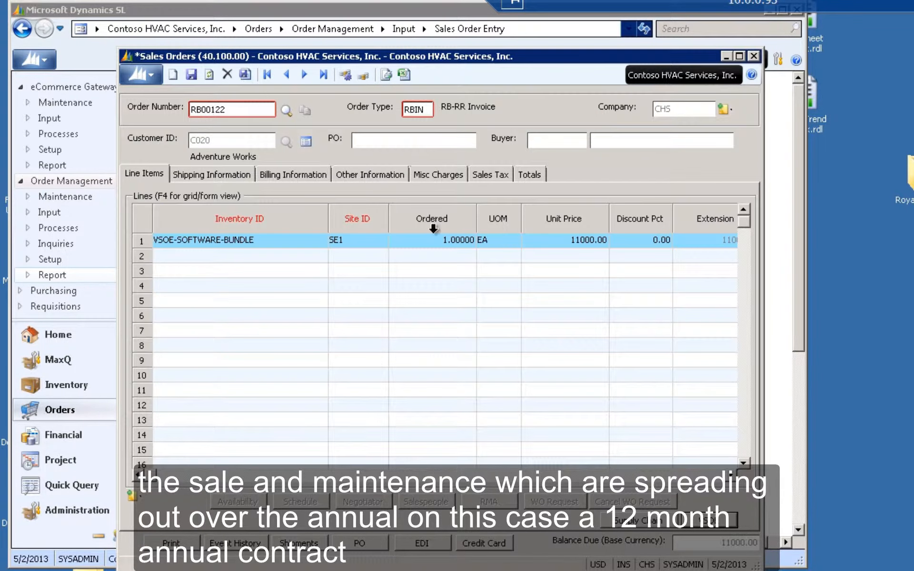
- Finish the sales order and close Sales Order Entry
left_click(245, 73)
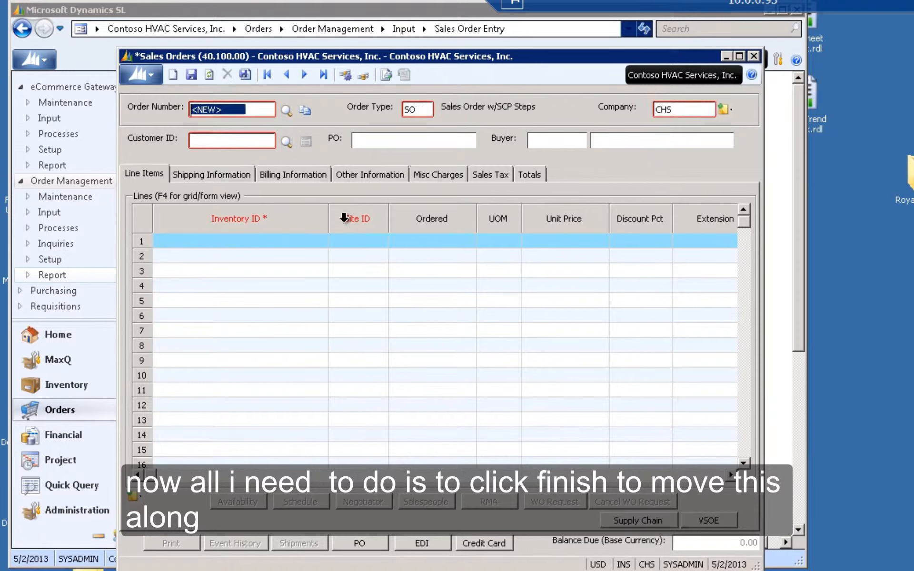
left_click(753, 56)
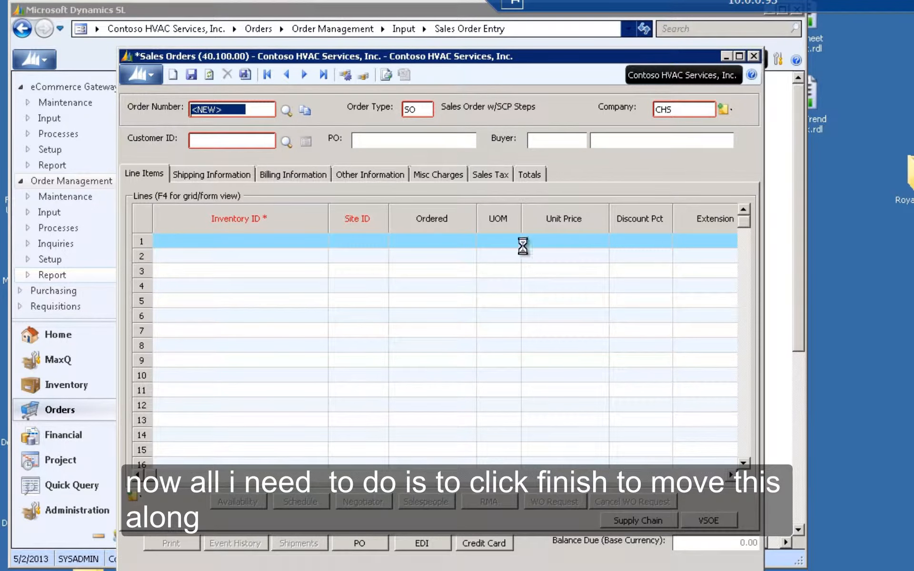
- Run Process Manager to process the new order and its shipper
left_click(332, 357)
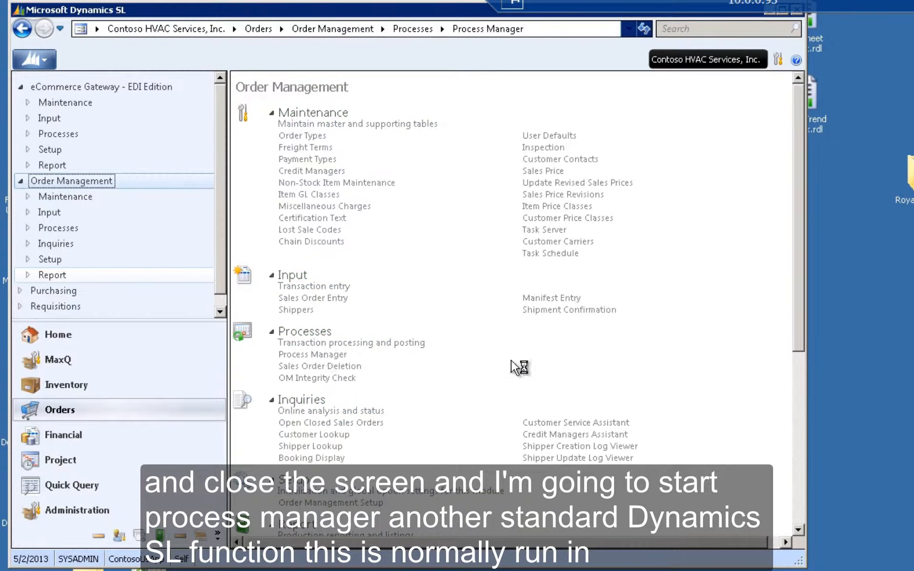
left_click(756, 464)
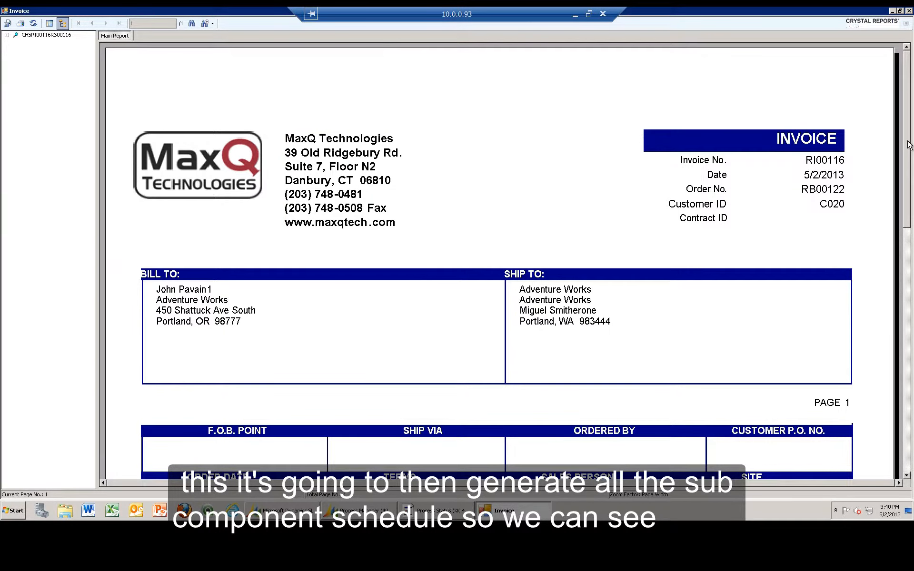
- Review the generated invoice's line details, then close the invoice and Process Manager
scroll(907, 200, "down", 3)
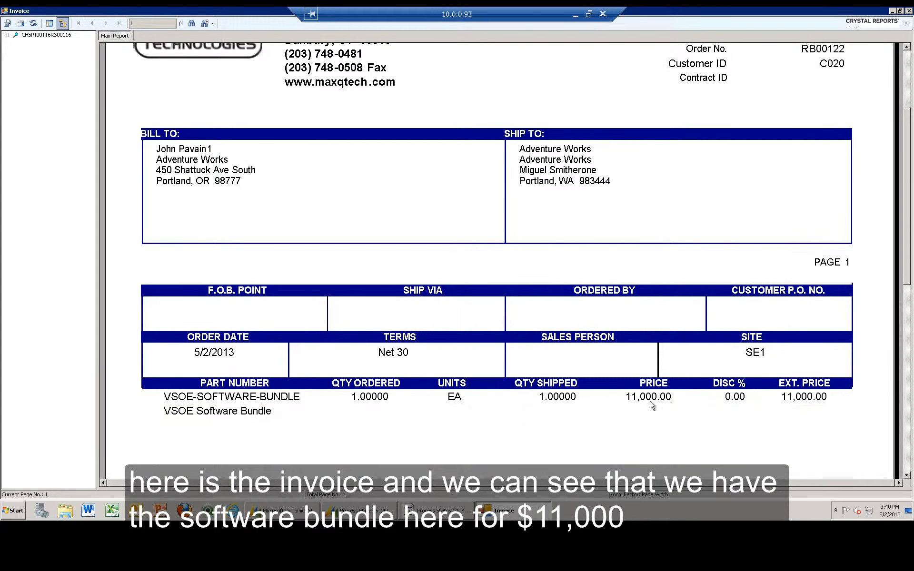
left_click(906, 10)
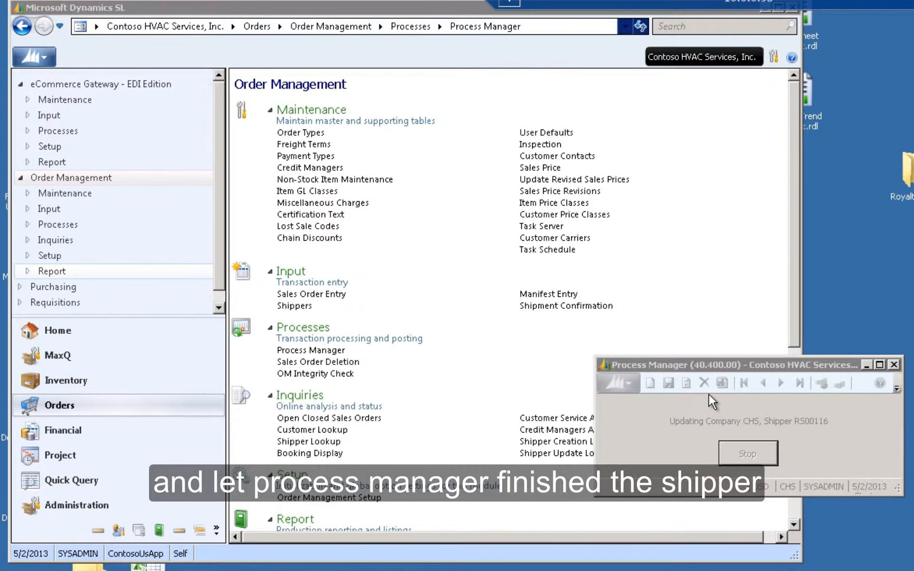
left_click(897, 364)
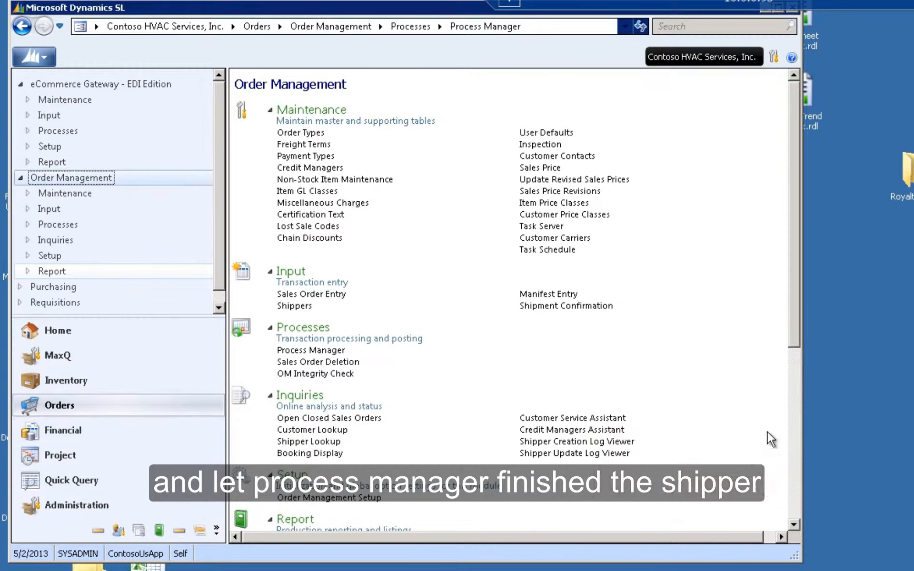
- Run the Sales Journal report for the order and close it when processing ends
left_click(791, 445)
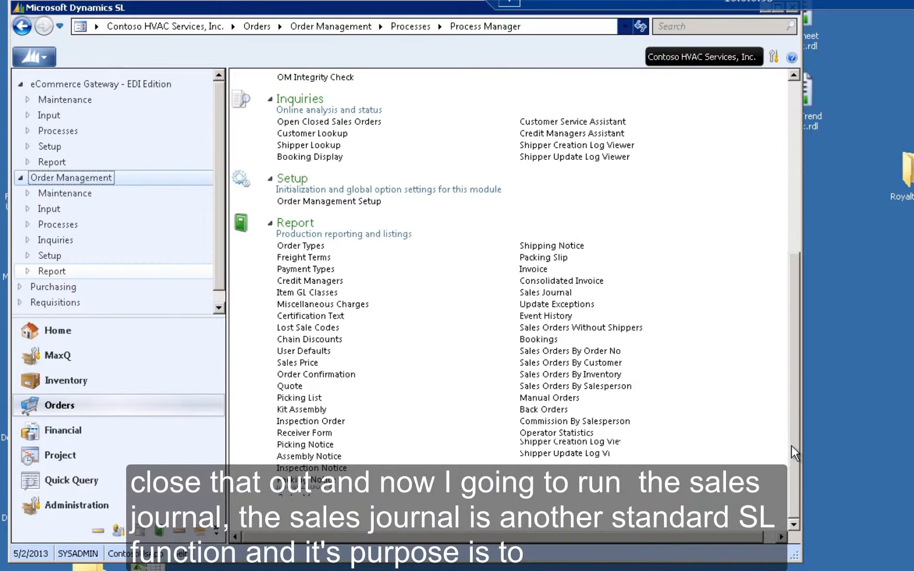
left_click(569, 293)
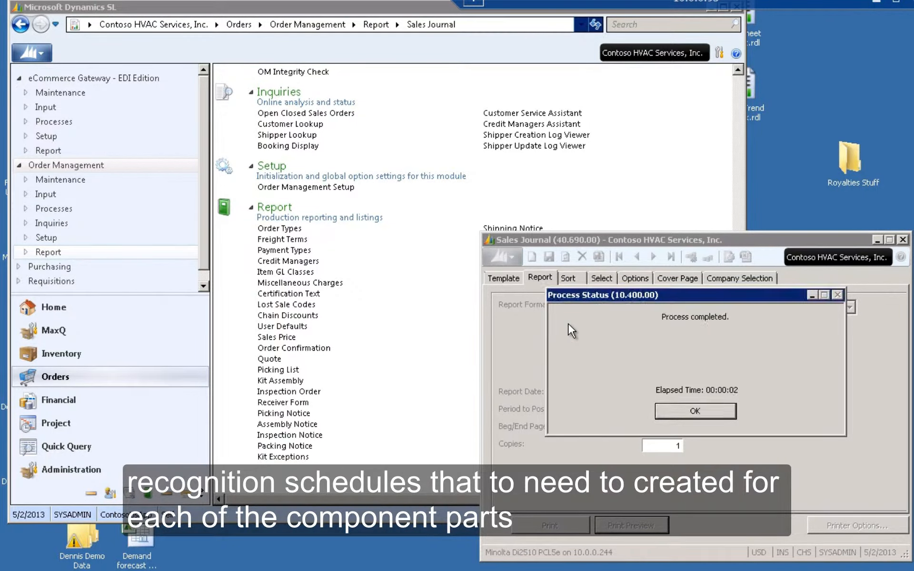
left_click(903, 239)
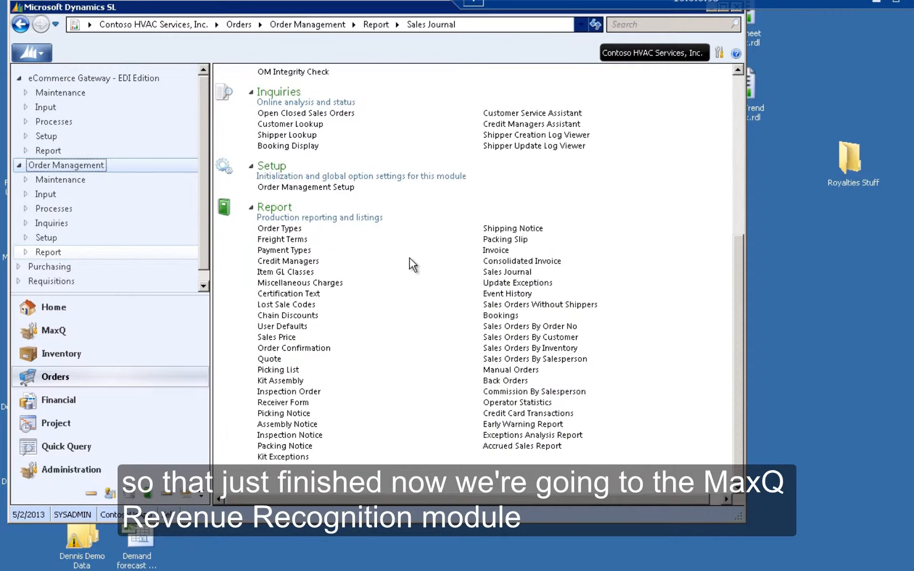
- Open Revenue Recognition Schedule Maintenance and inspect the last schedule's monthly lines
left_click(63, 331)
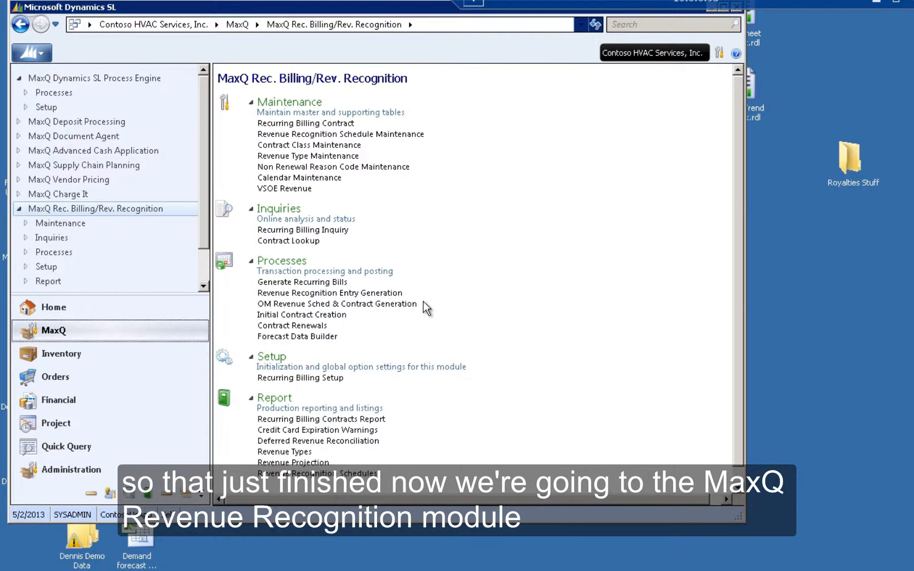
left_click(362, 135)
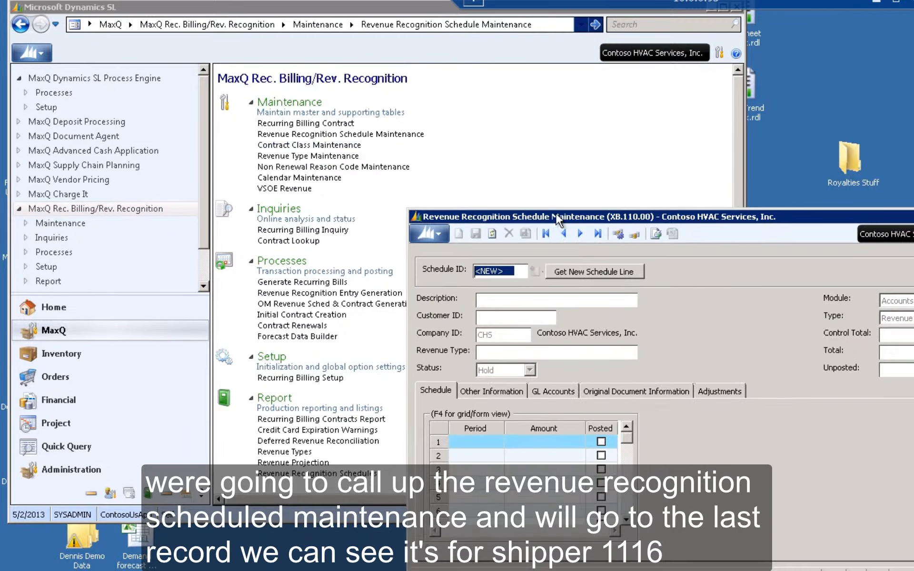
left_click_drag(557, 217, 286, 63)
left_click(313, 81)
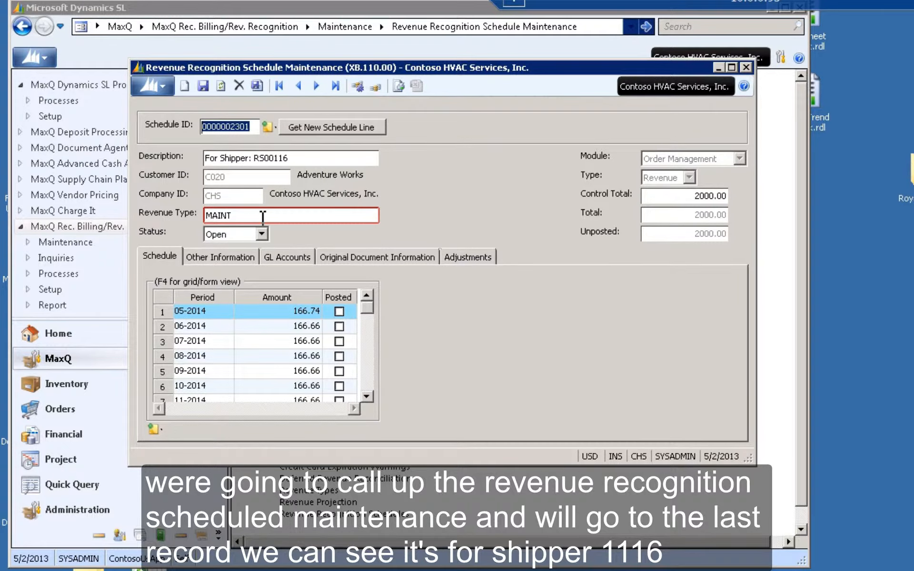
left_click(370, 370)
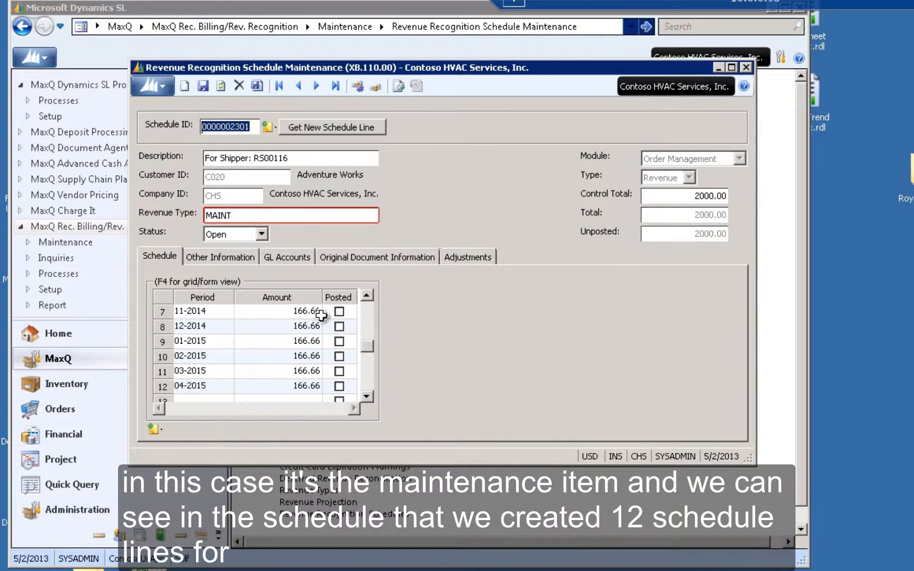
left_click(370, 309)
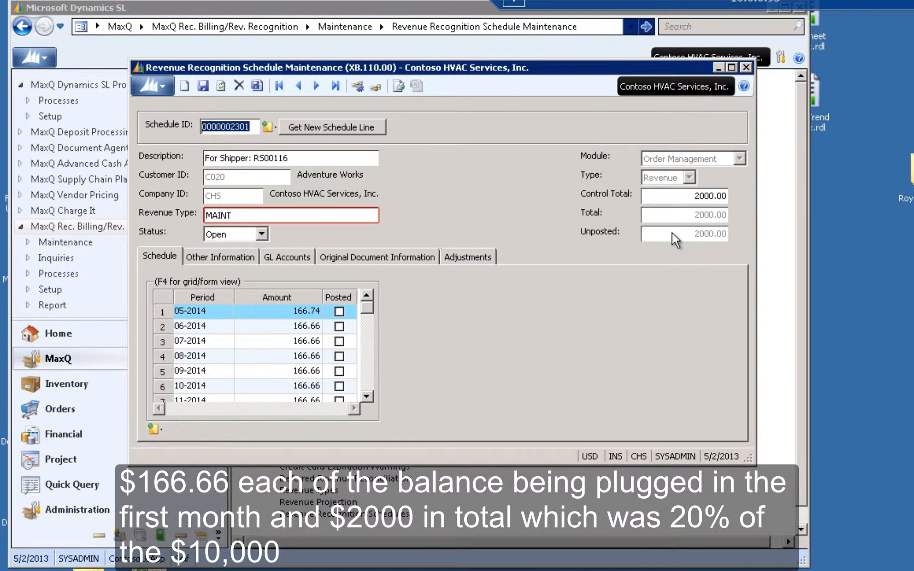
- Step back through the previous schedules for shipper RS00116 to inspect the software and install entries
left_click(308, 86)
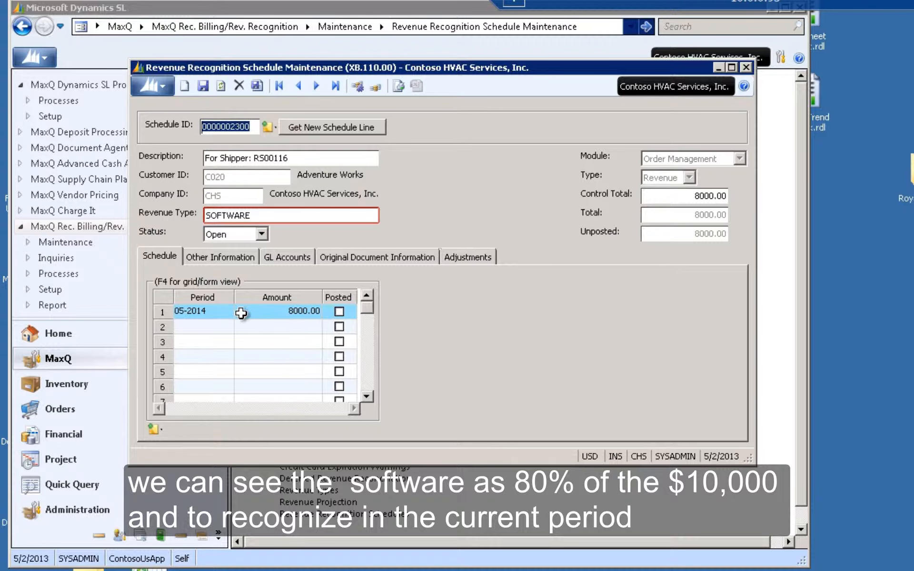
left_click(298, 86)
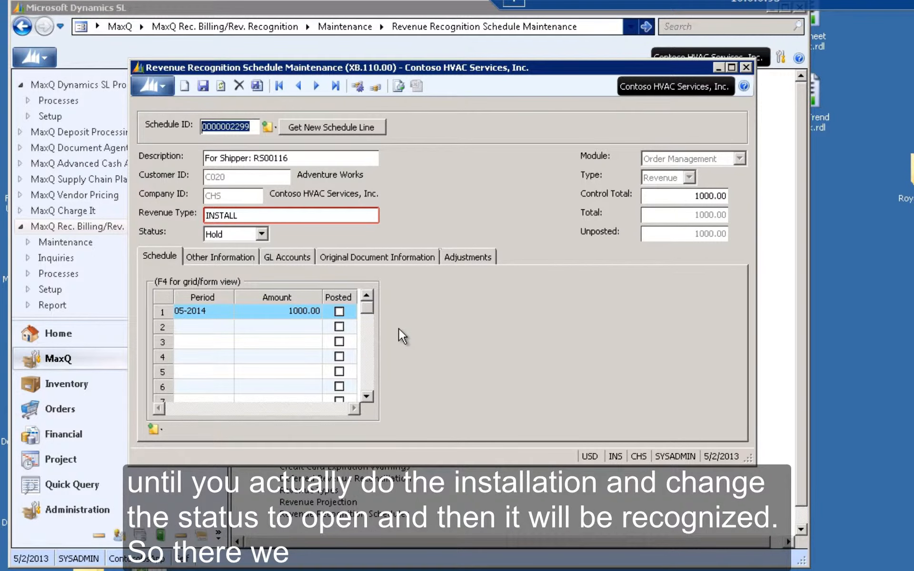
left_click(266, 234)
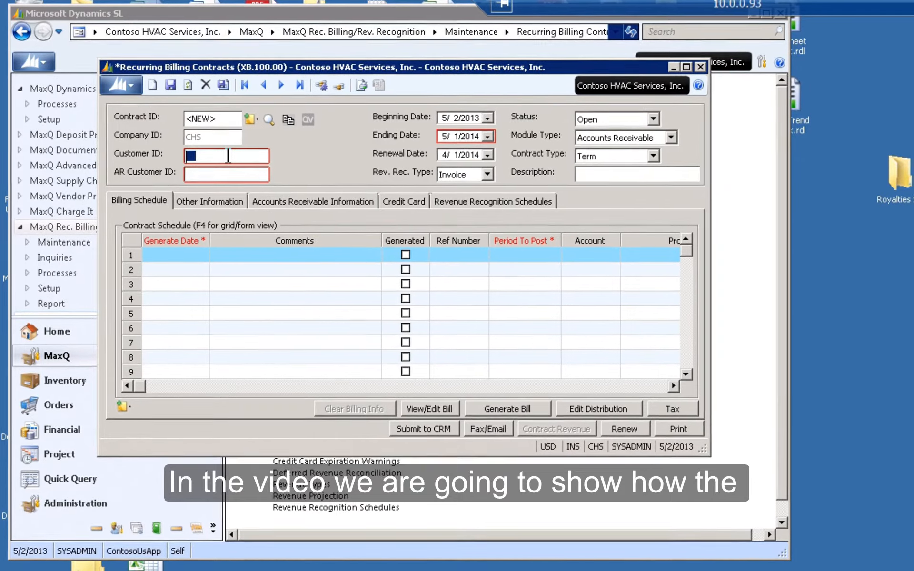
- Start a recurring billing contract for customer C025 Alpine Ski House with module type Order Management
double_click(228, 155)
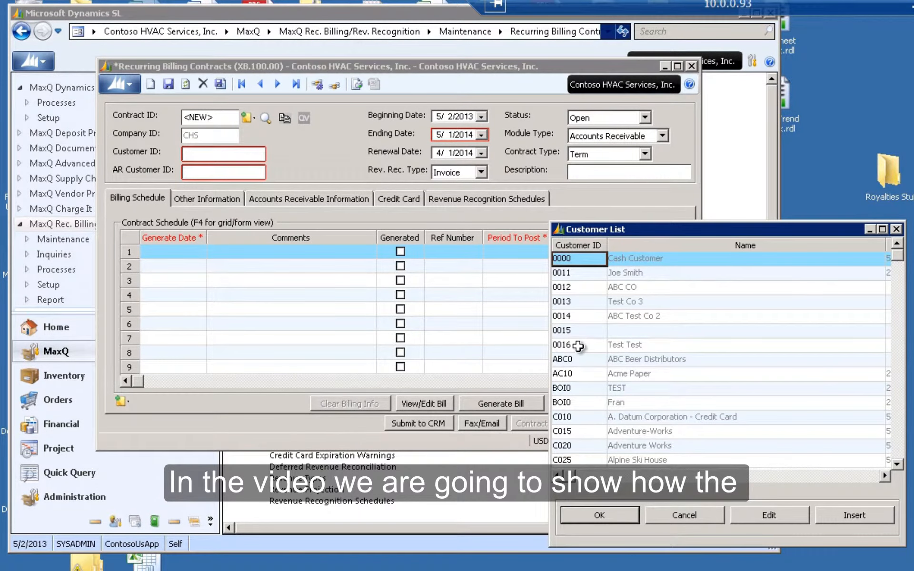
left_click(600, 460)
left_click(599, 515)
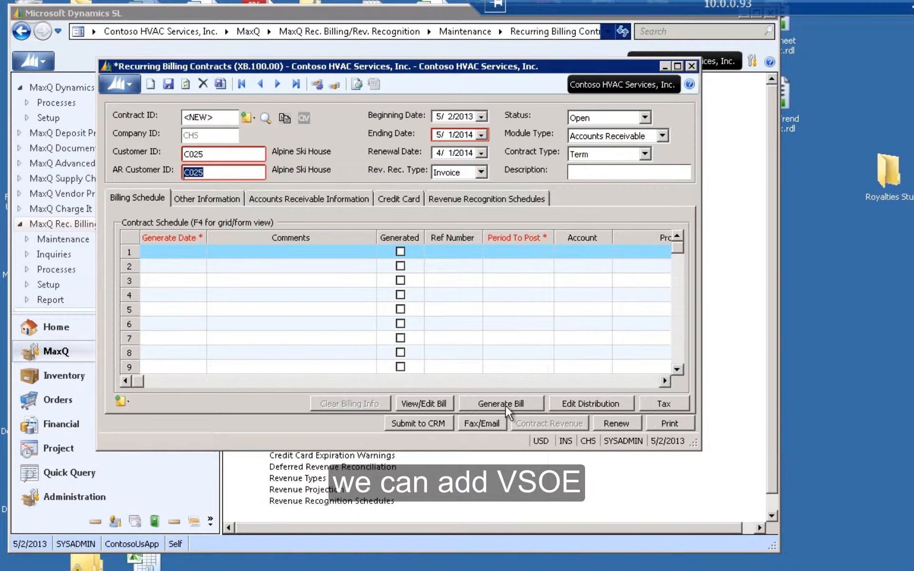
left_click(662, 136)
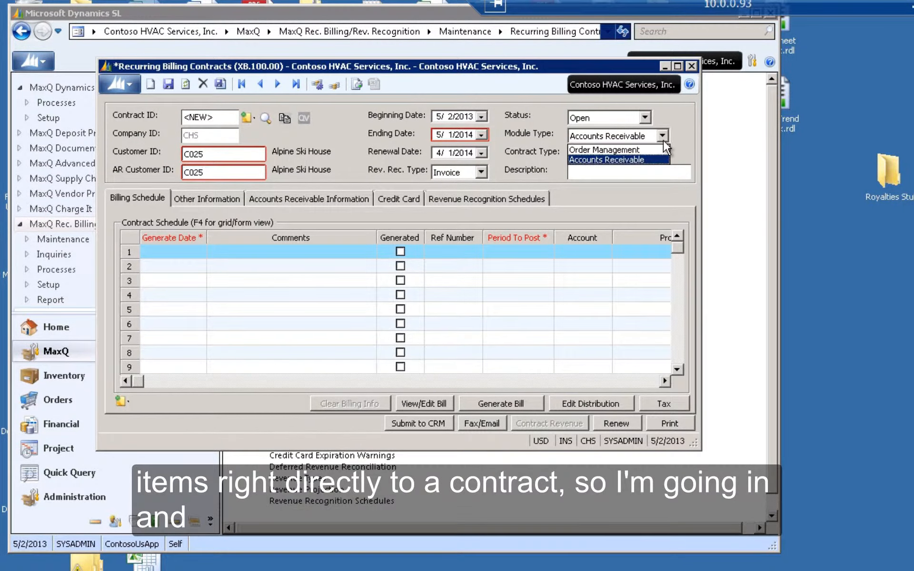
left_click(614, 149)
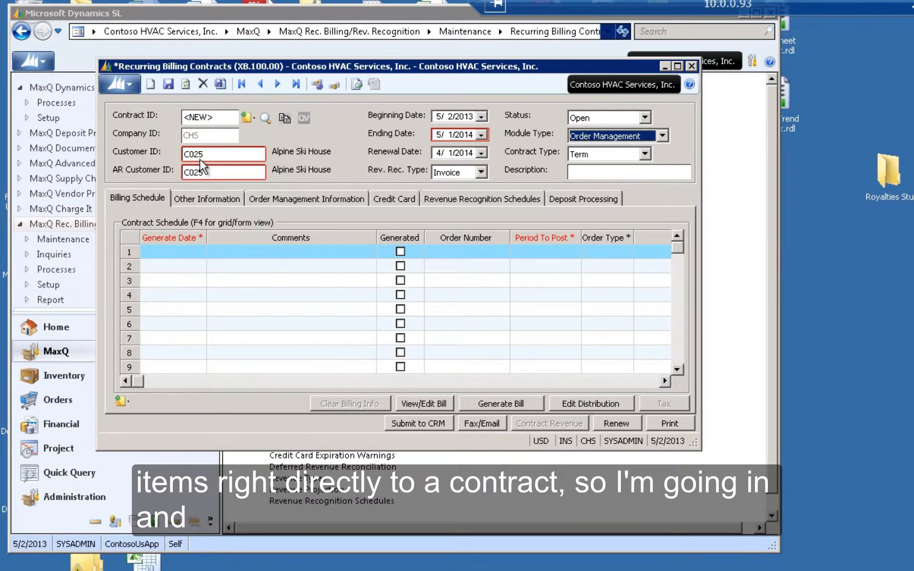
- Add a contract schedule line with generate date 5/2/2013
left_click(189, 252)
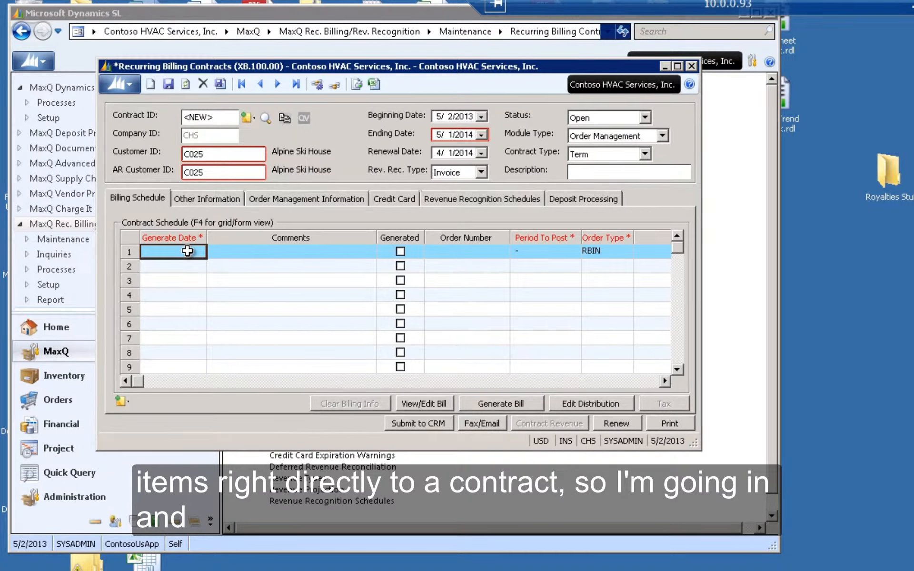
double_click(187, 251)
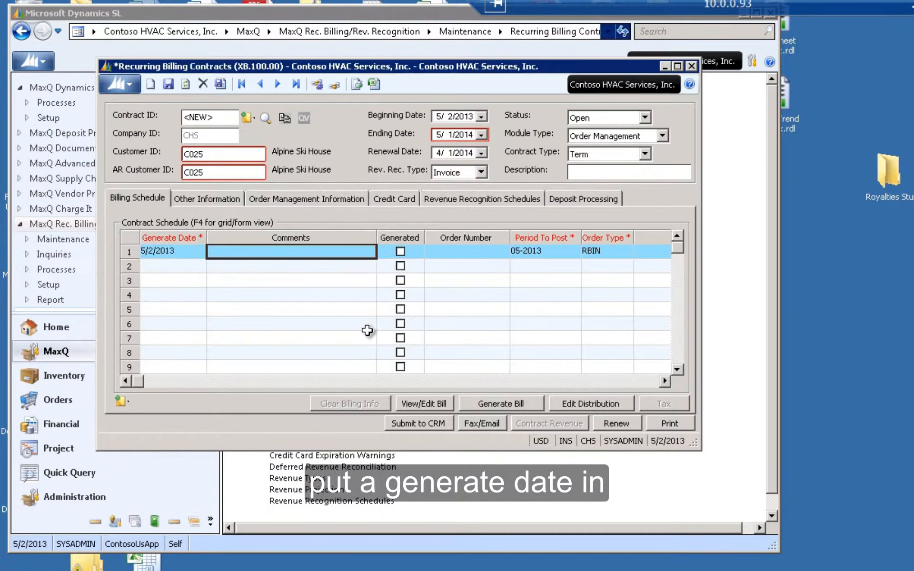
left_click(369, 331)
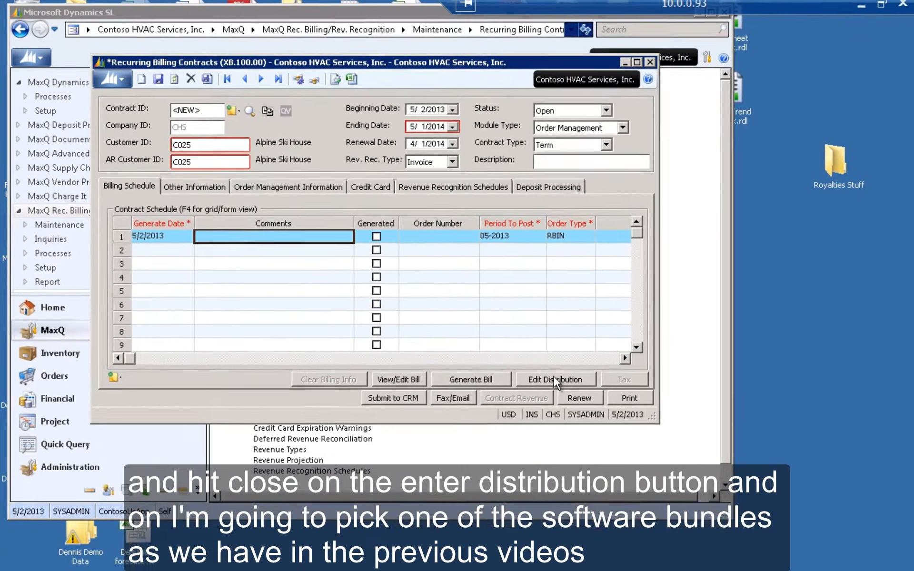
- Open the billing distribution and add VSOE-SOFTWARE-BUNDLE as its first inventory item
left_click(590, 404)
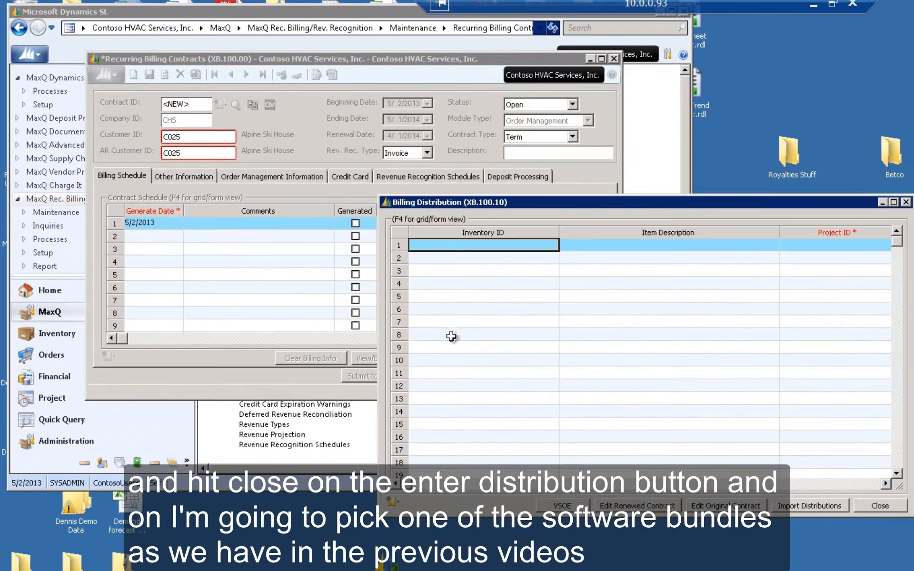
type("VS")
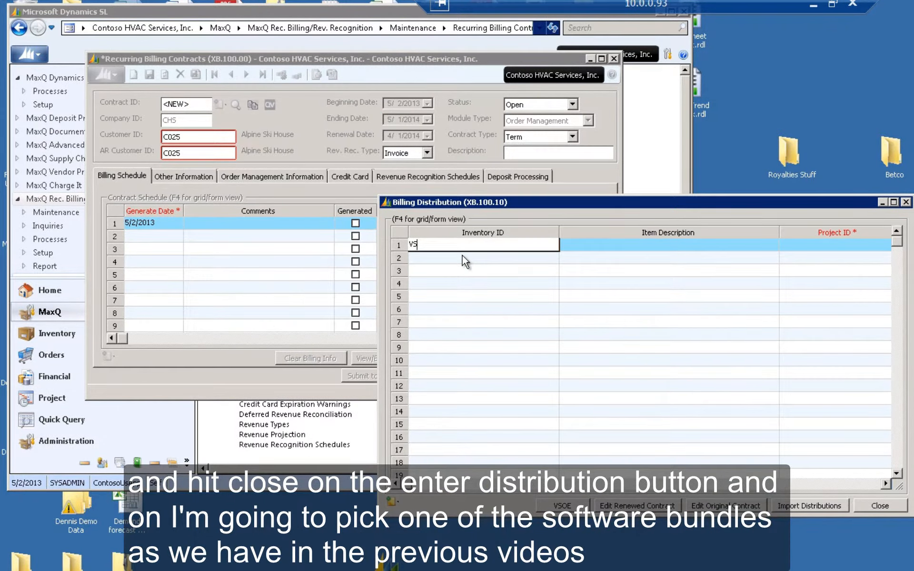
key("F3")
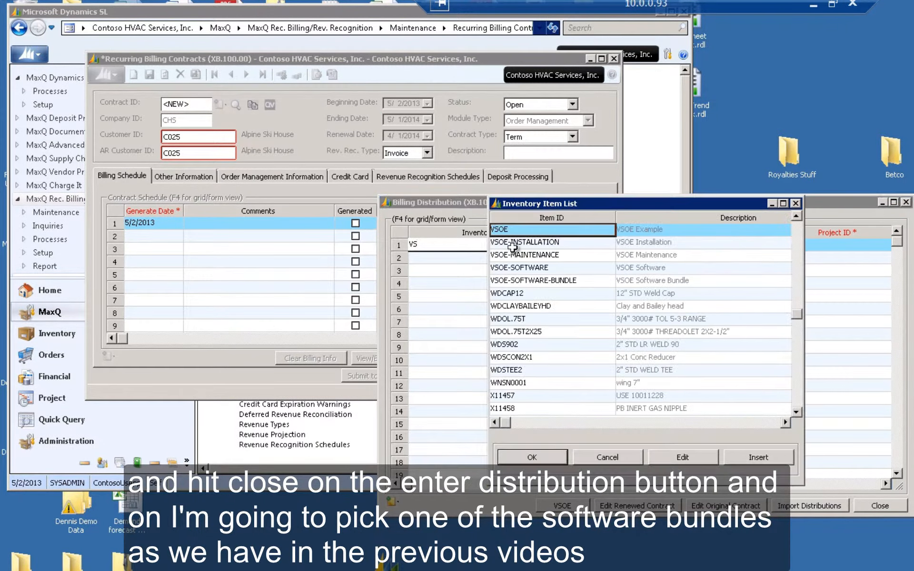
left_click(550, 285)
left_click(552, 458)
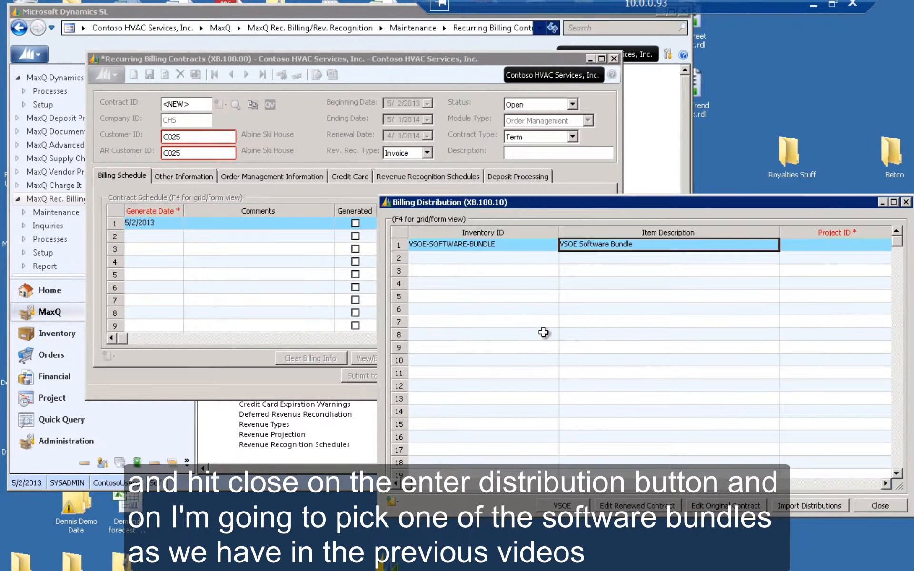
- Set the distribution line's project ID to NP and its quantity to 1
key("Tab")
type("NP")
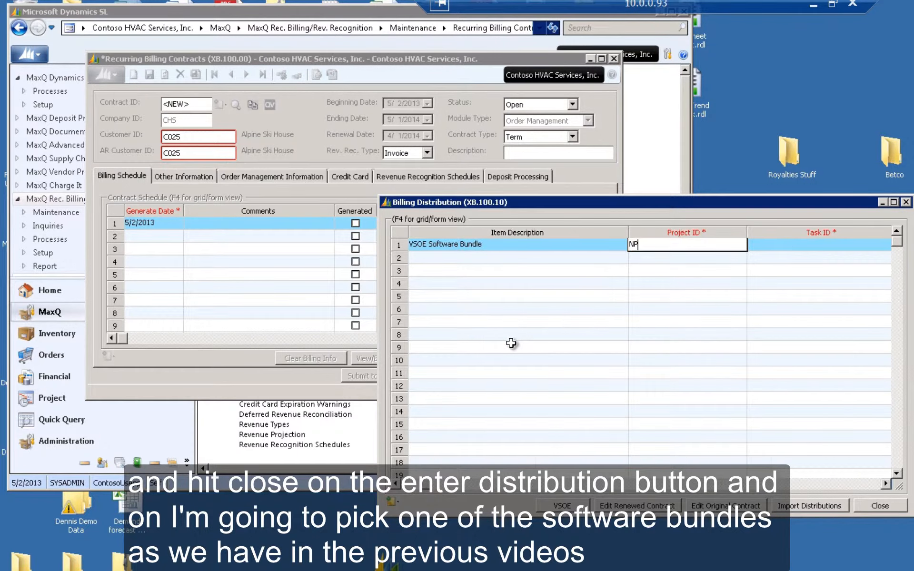
key("Tab")
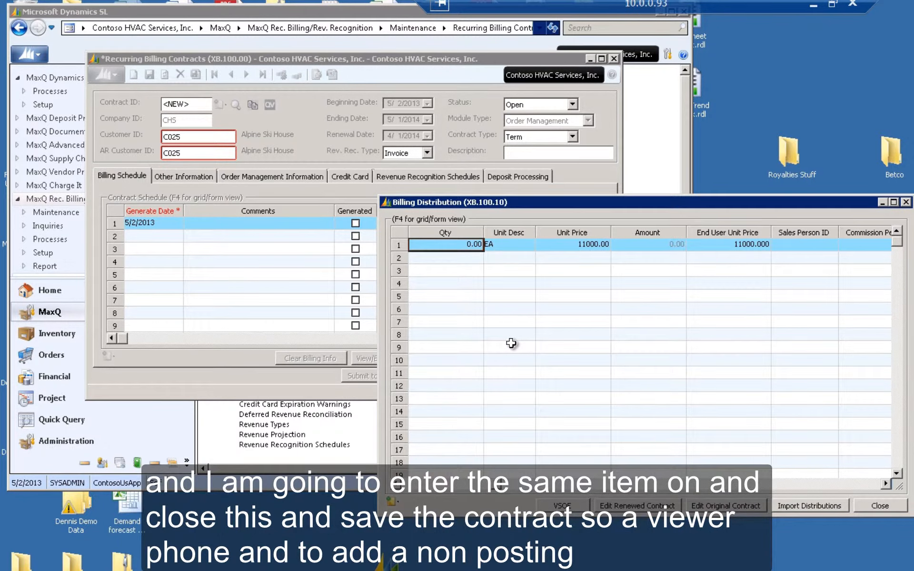
type("1")
key("Tab")
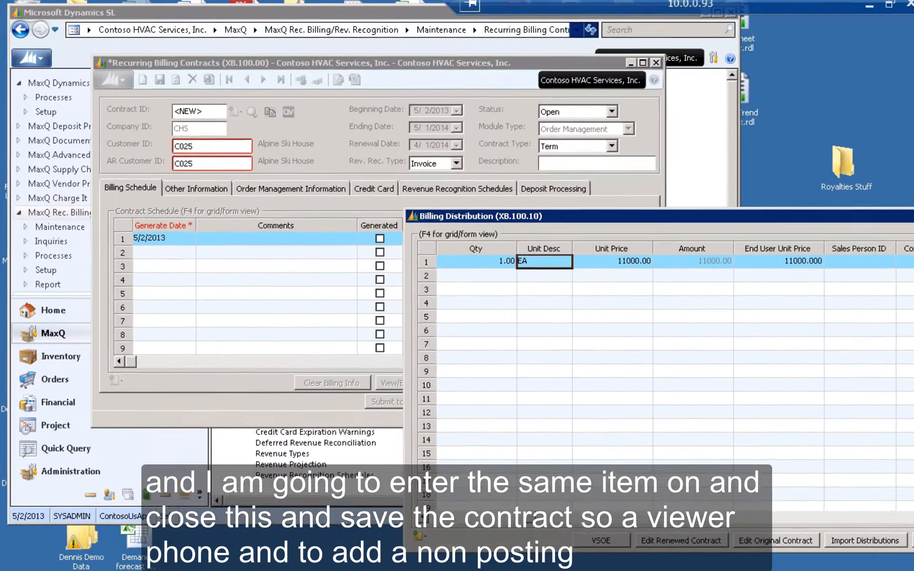
- Close the billing distribution and save the contract, setting its order management project ID to NP
left_click(880, 506)
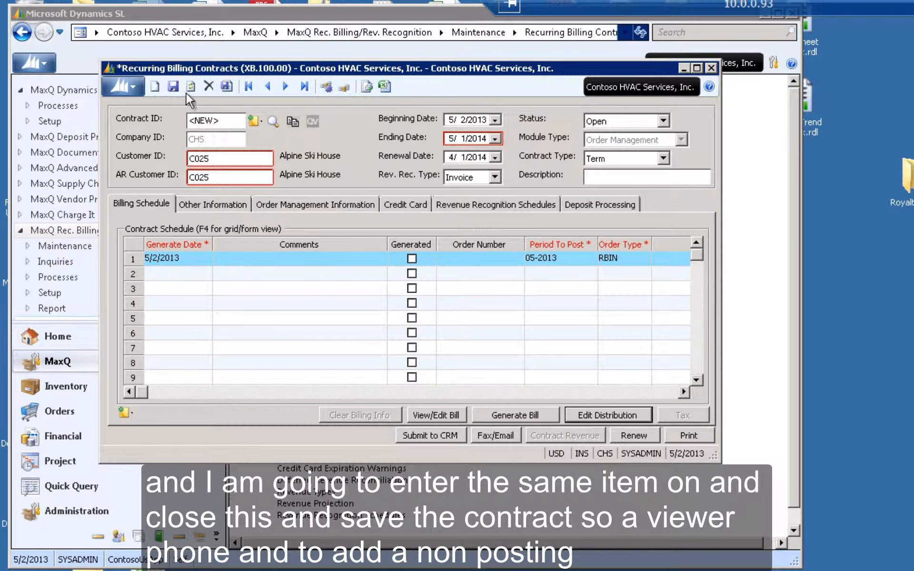
left_click(173, 87)
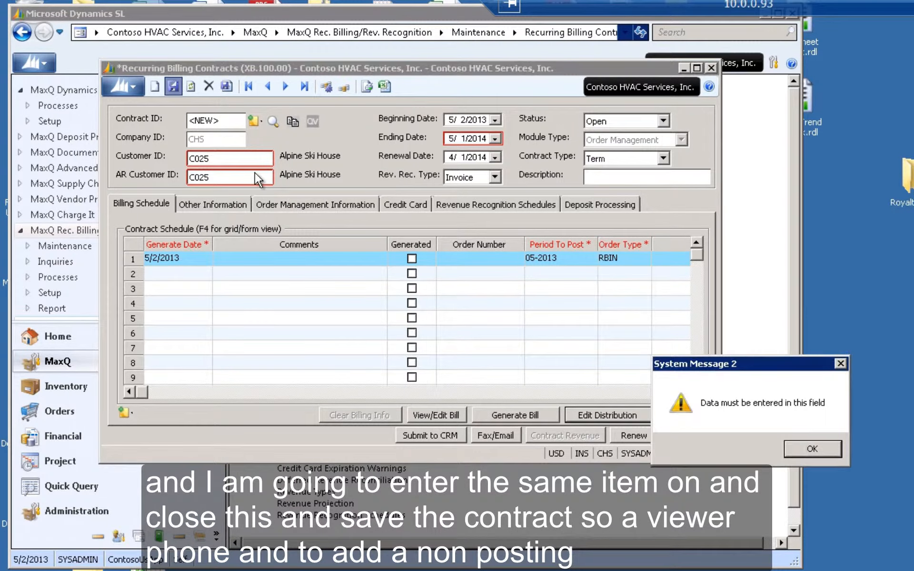
left_click(813, 448)
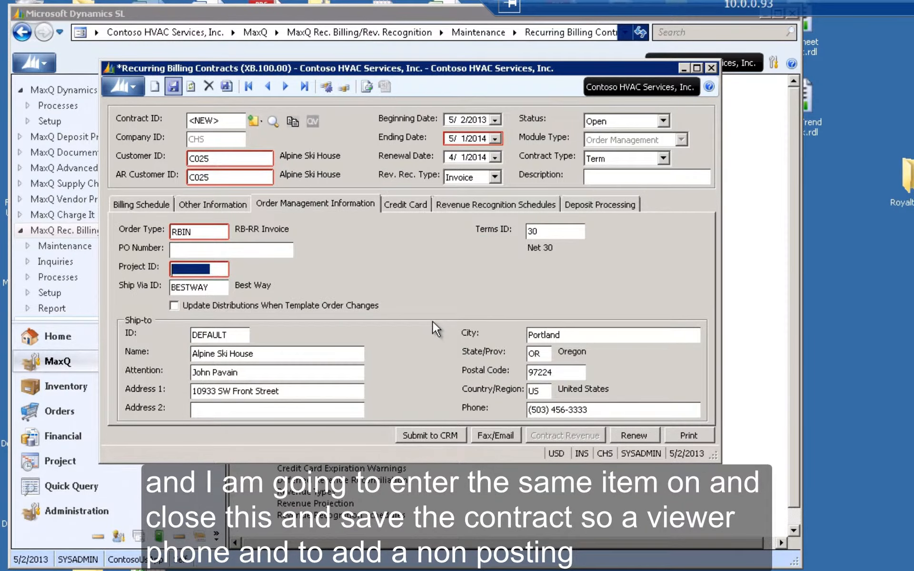
type("NP")
key("Tab")
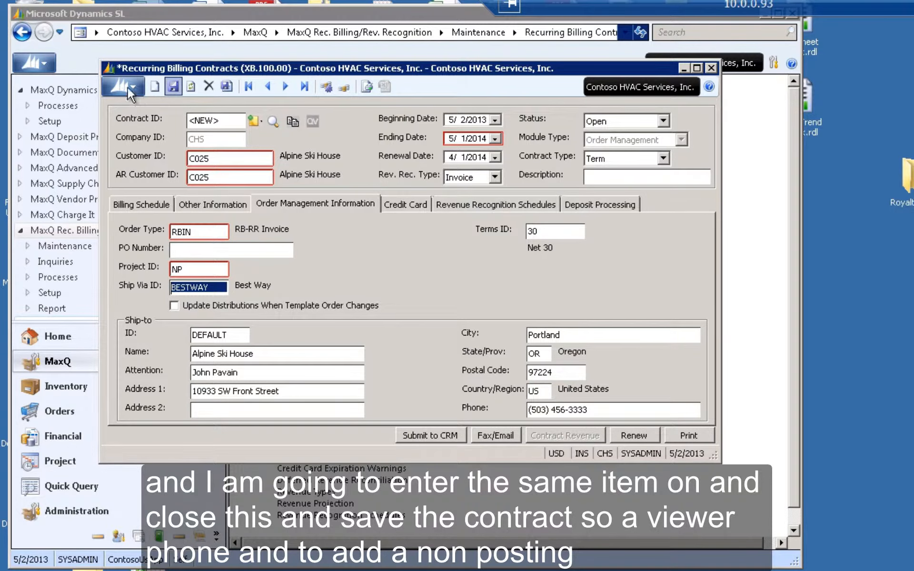
left_click(173, 87)
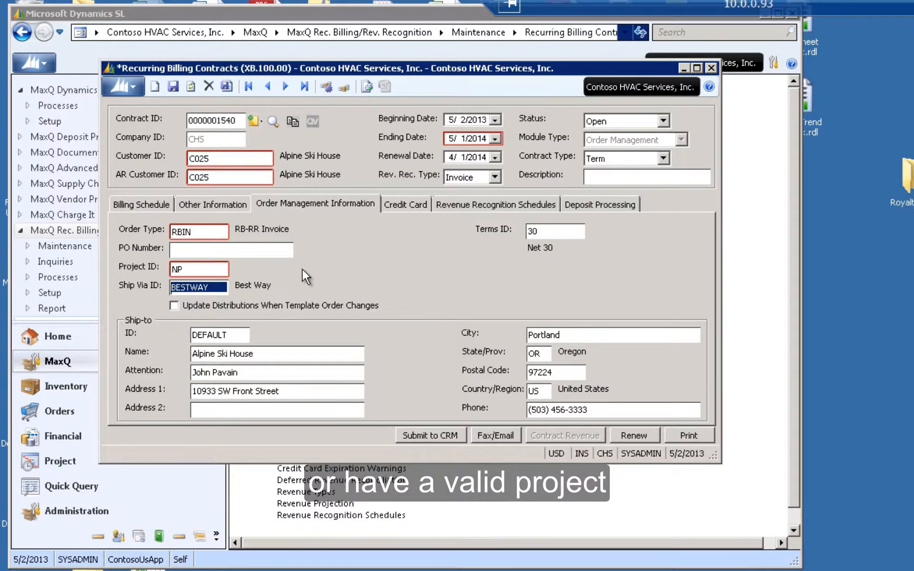
- Open the schedule line's distribution and review the VSOE revenue components and amount options for the software bundle
left_click(157, 205)
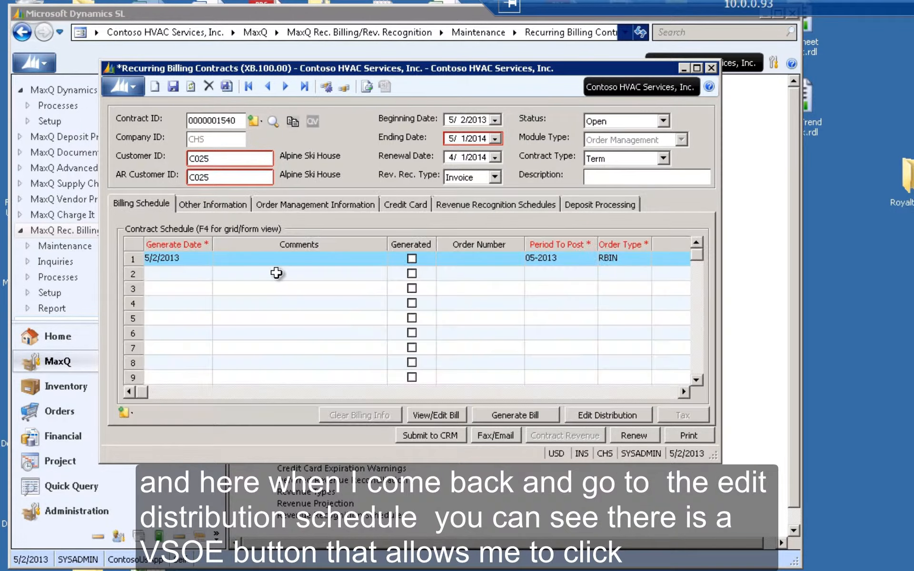
left_click(275, 261)
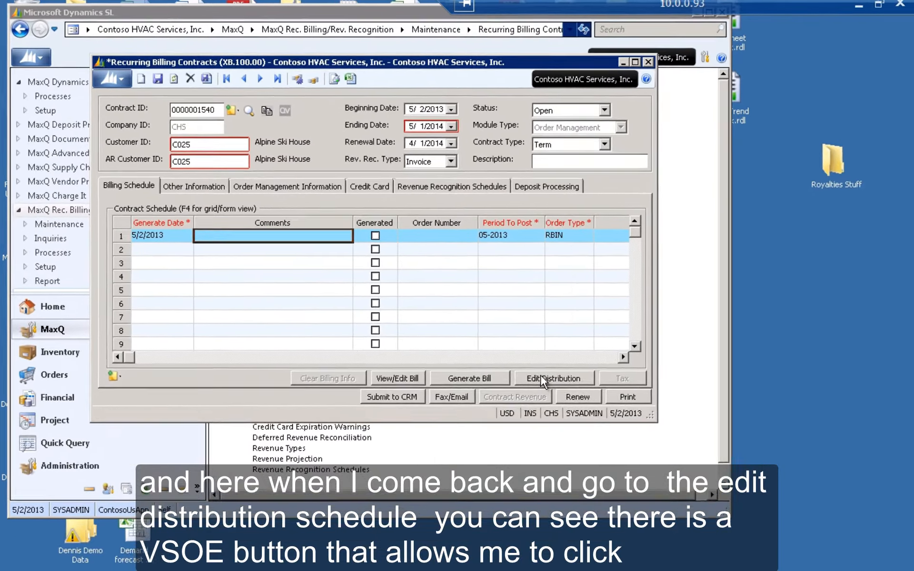
left_click(607, 415)
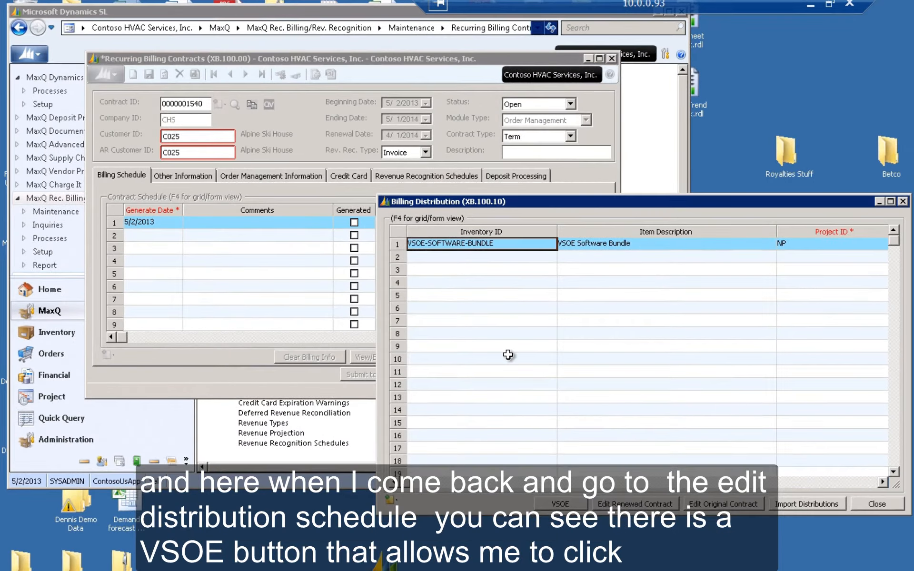
left_click(567, 507)
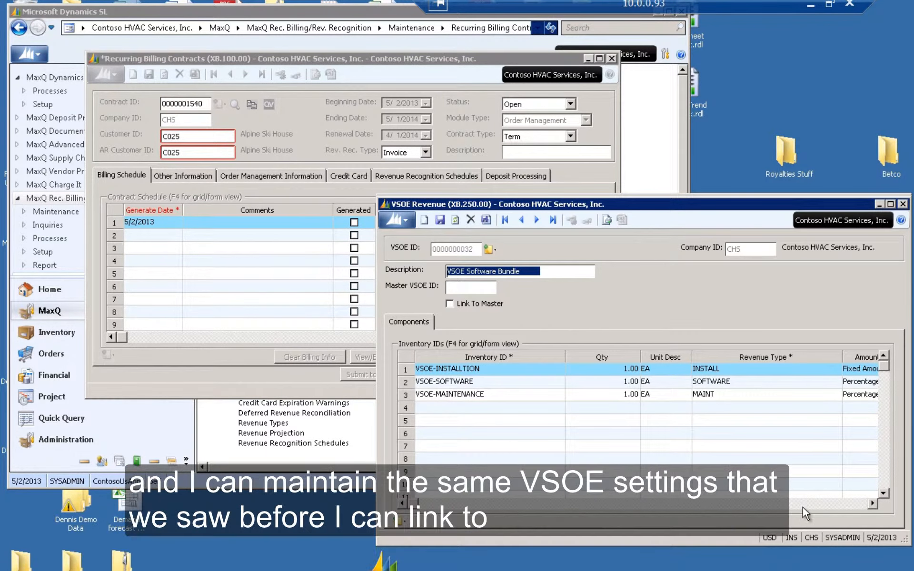
left_click(823, 506)
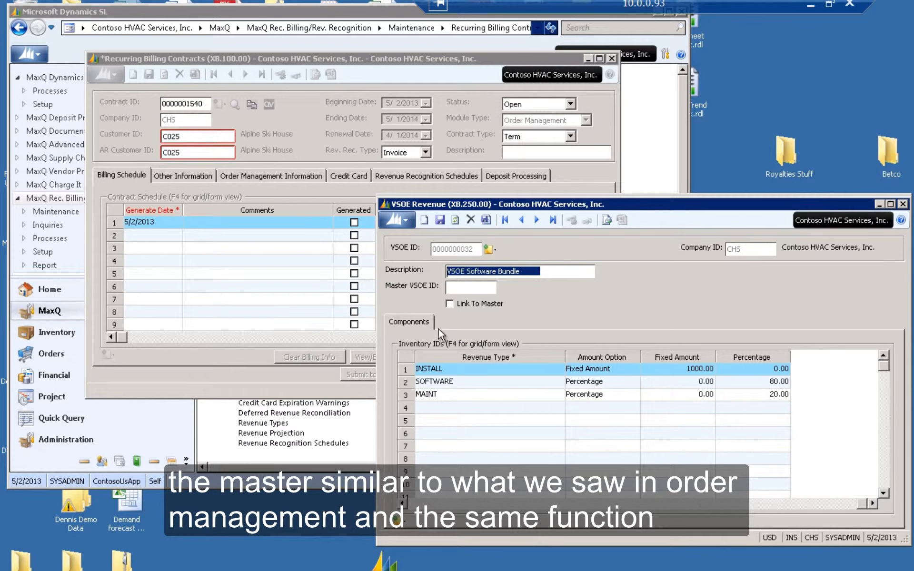
left_click(903, 204)
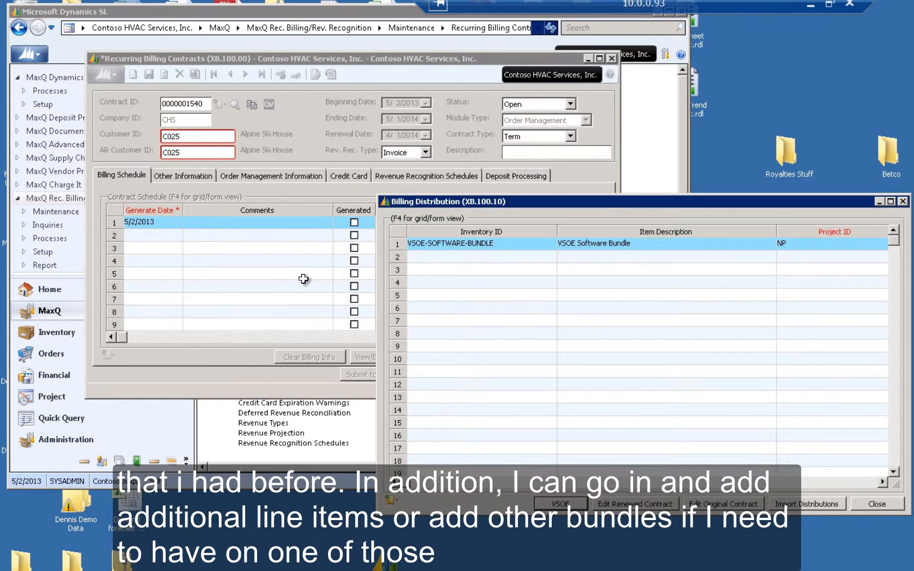
left_click(463, 259)
double_click(464, 259)
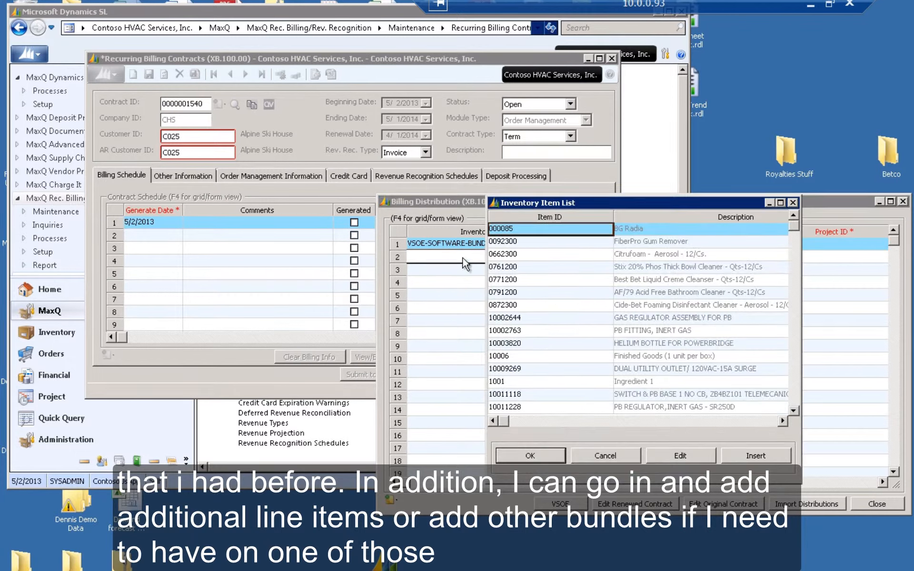
left_click(625, 455)
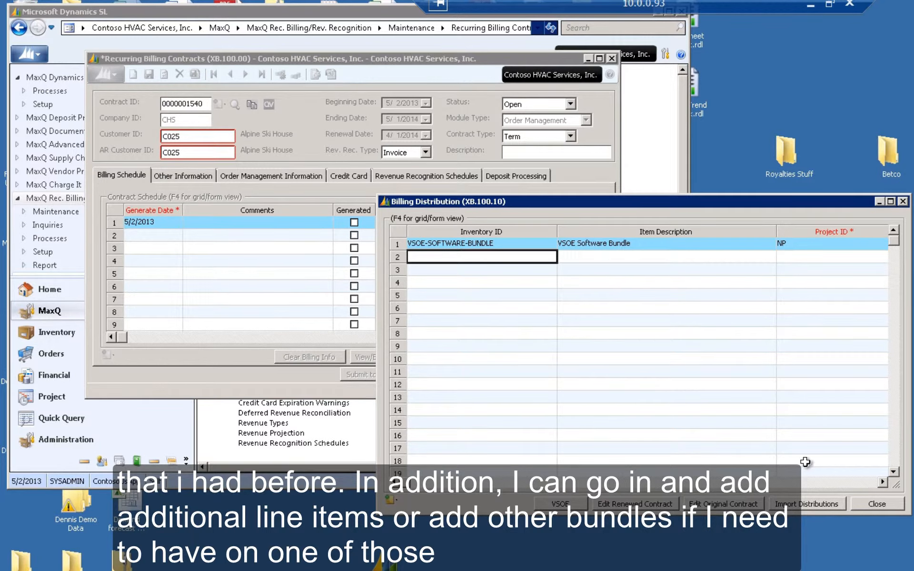
left_click(895, 505)
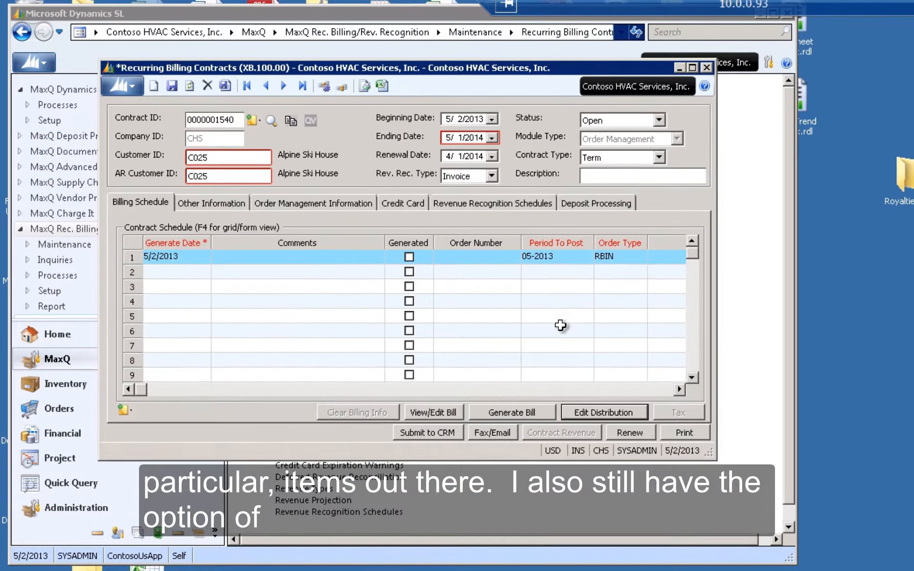
- Switch the contract schedule line between form and grid view and scroll to its description and amount columns
left_click(495, 257)
key("F4")
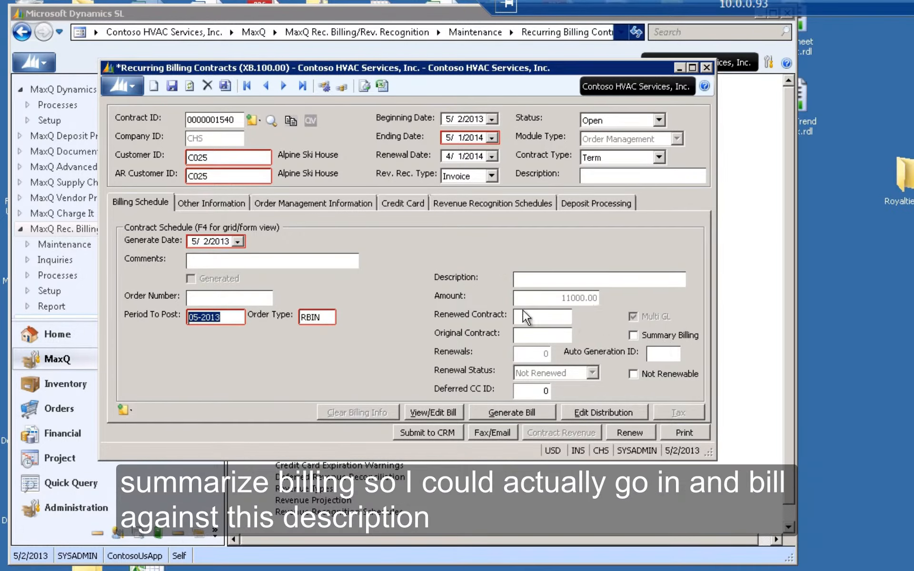
key("F4")
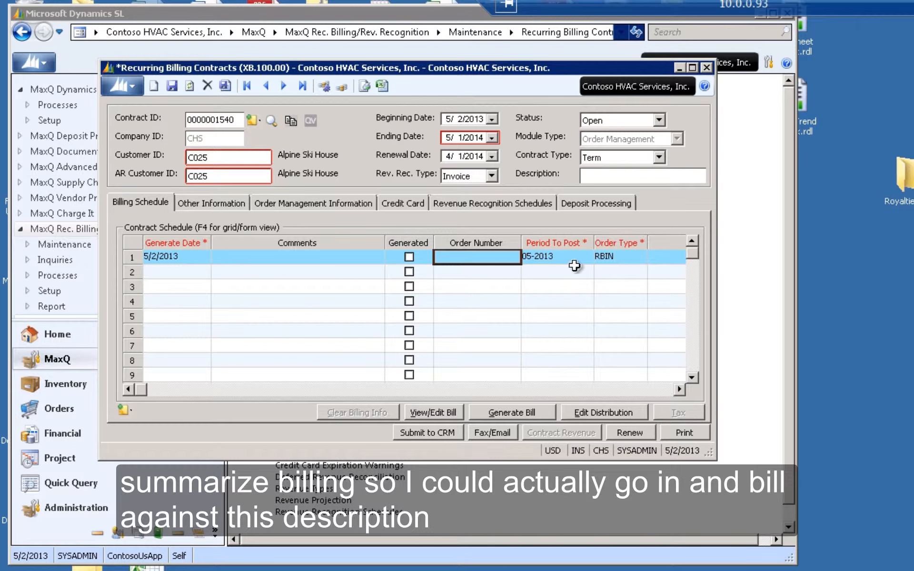
left_click(637, 392)
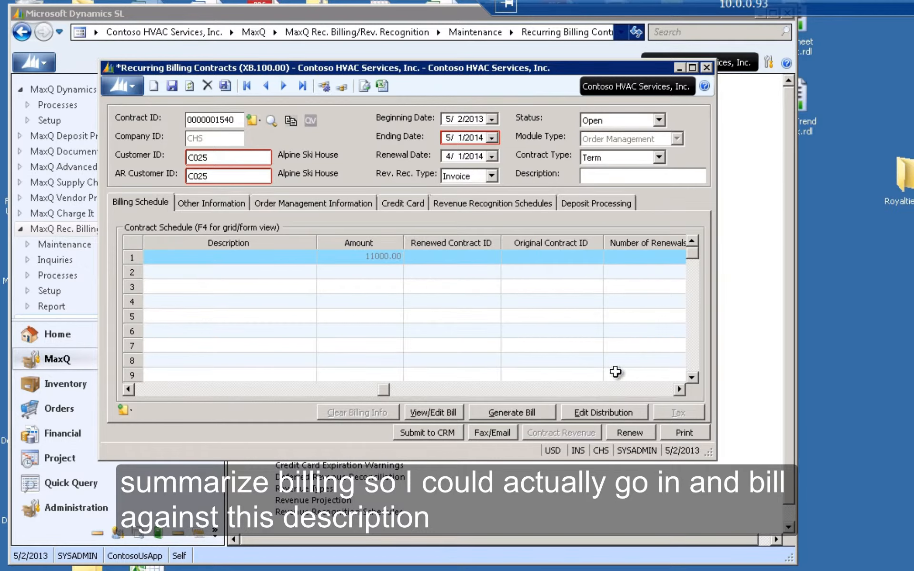